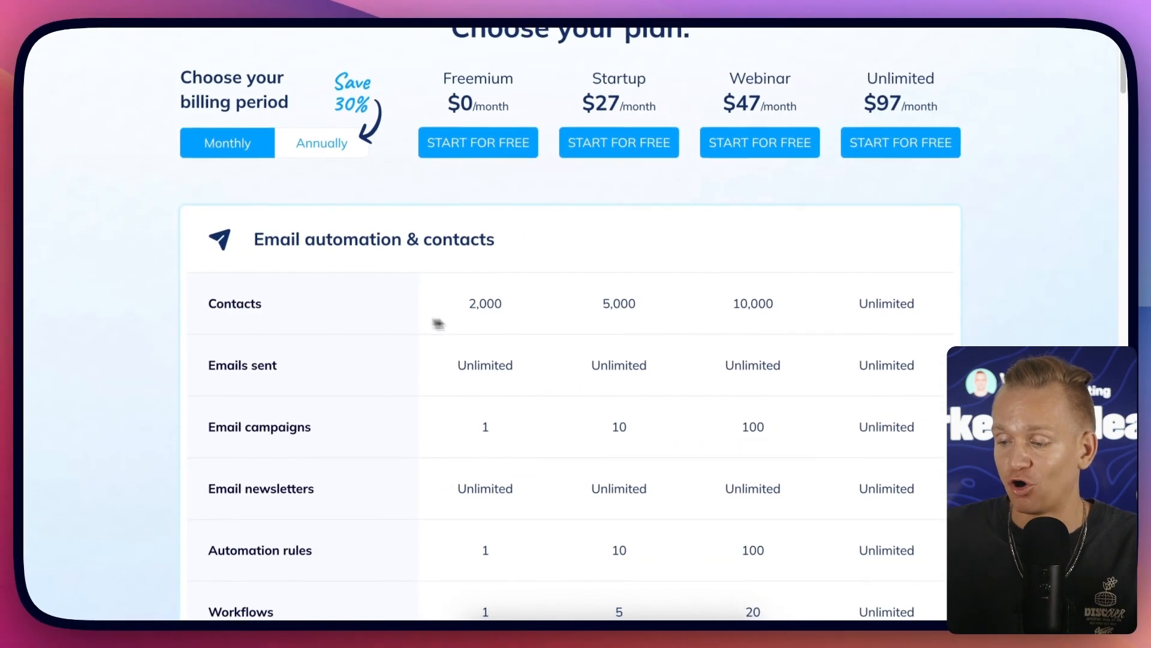
# Step: Review the pricing plan comparison from email automation and sales funnels through payment processors, e-commerce, courses, communities, support and integrations
pyautogui.scroll(-5, 438, 324)
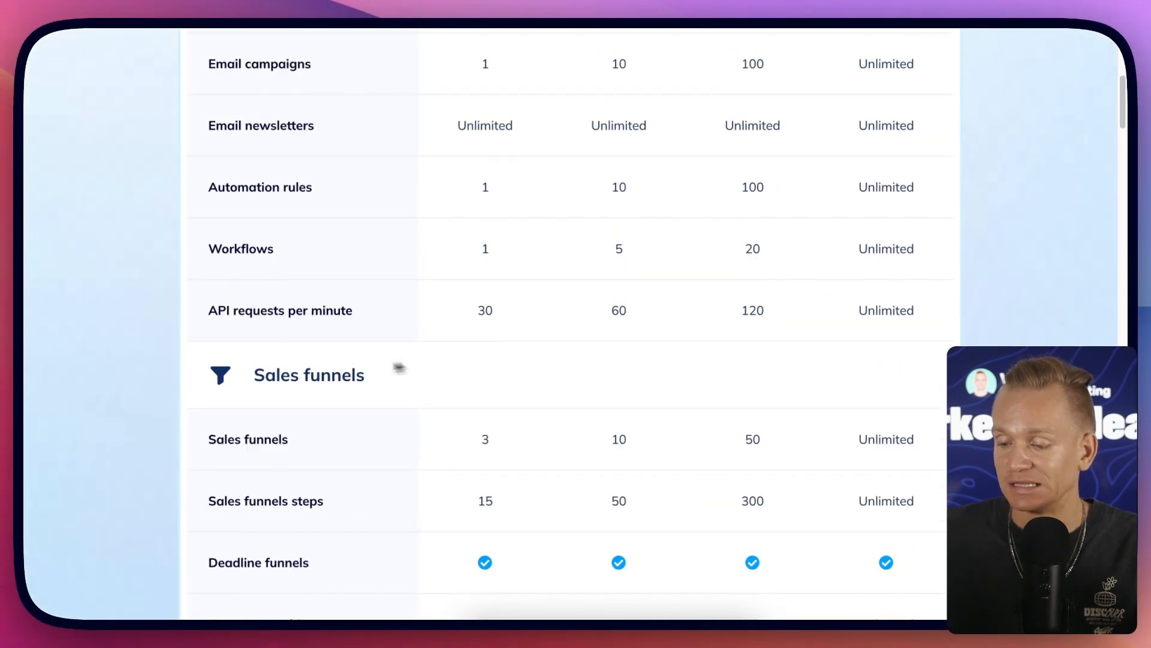
pyautogui.scroll(-5, 491, 403)
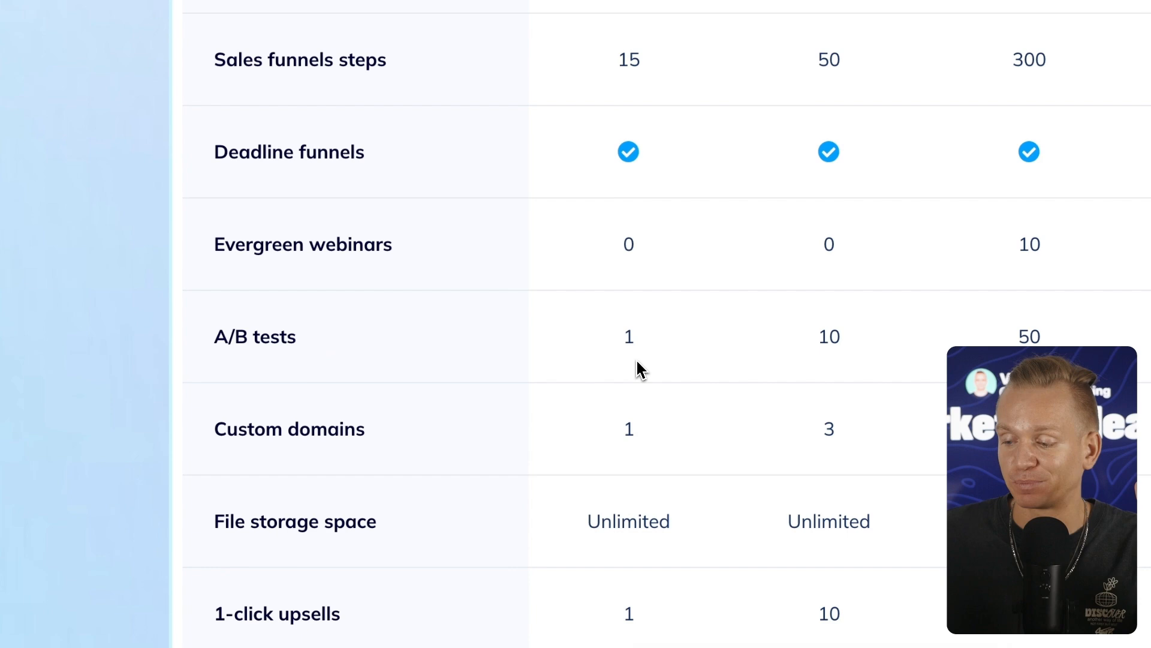
pyautogui.scroll(-10, 635, 358)
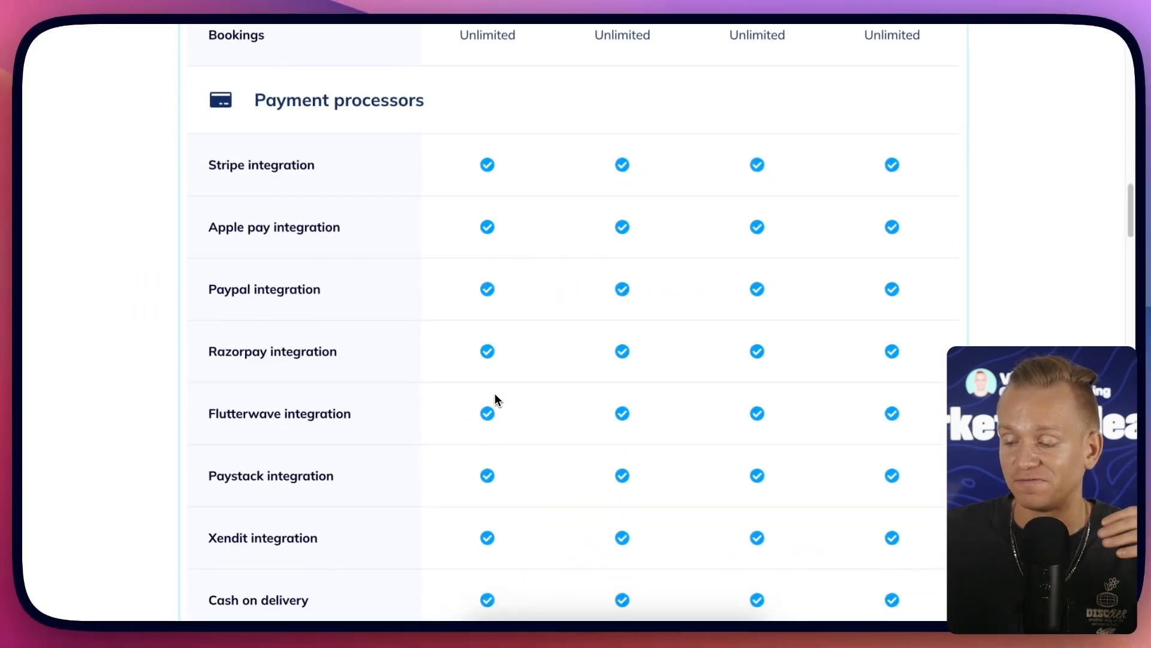
pyautogui.scroll(-13, 495, 399)
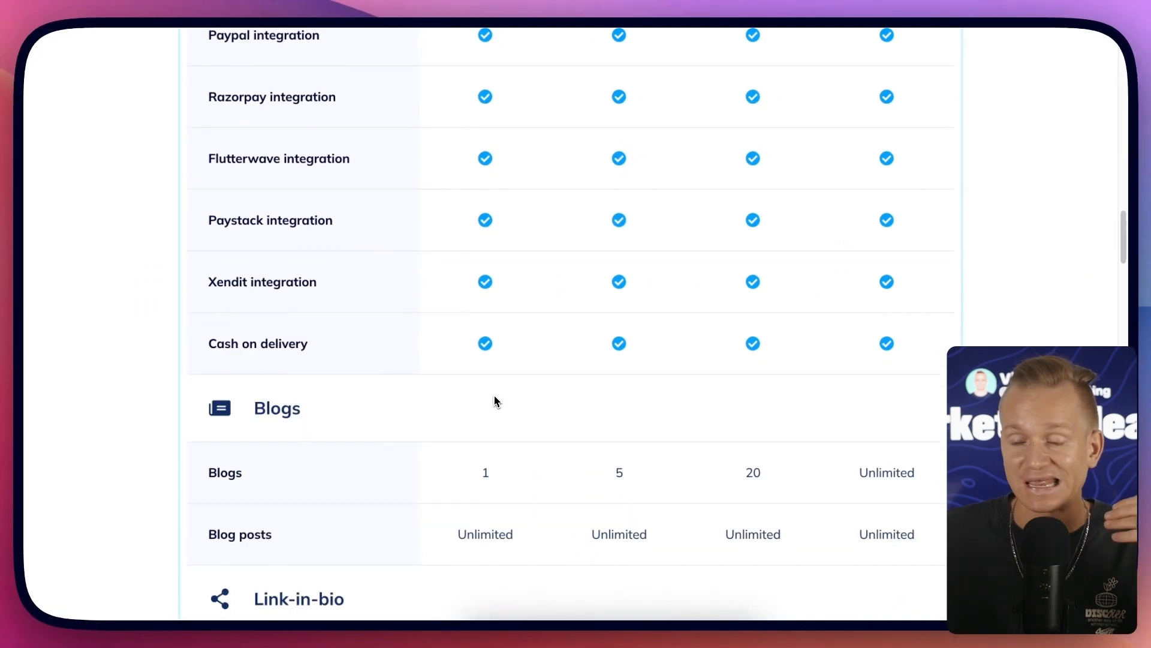
pyautogui.scroll(-4, 498, 401)
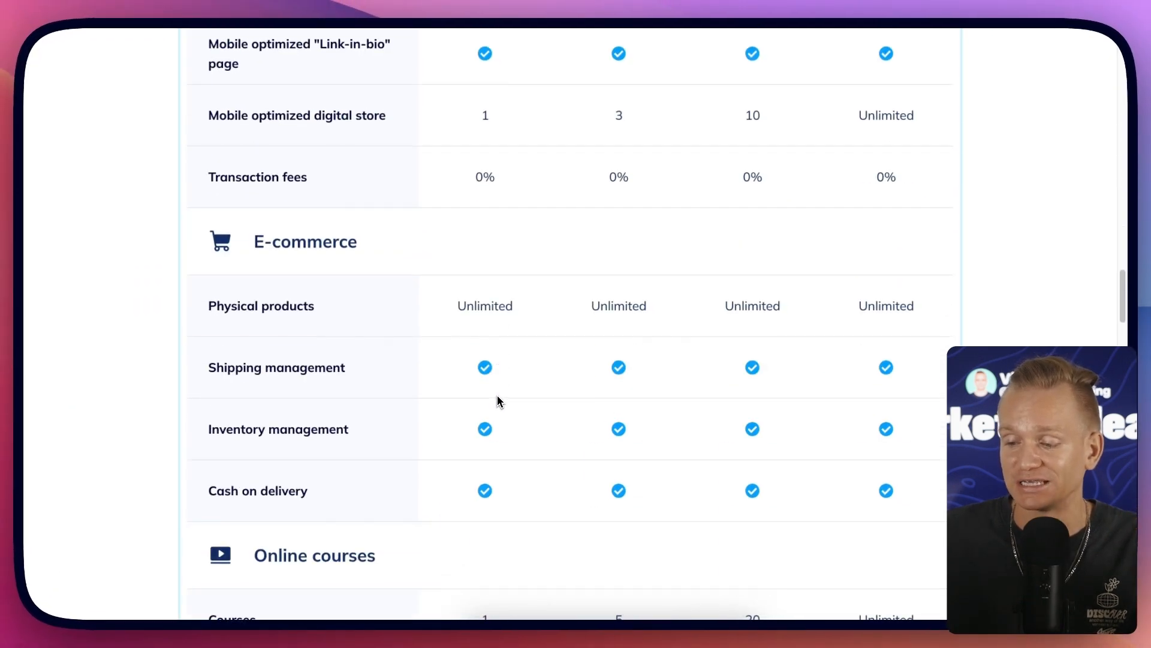
pyautogui.scroll(-10, 503, 400)
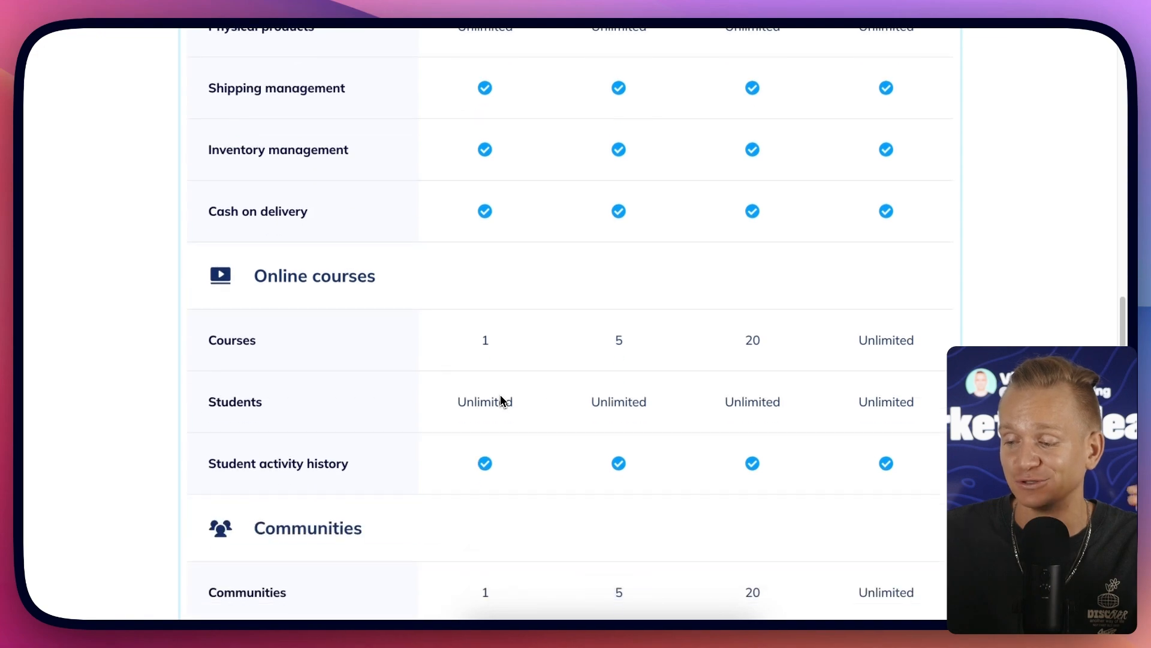
pyautogui.scroll(-11, 509, 396)
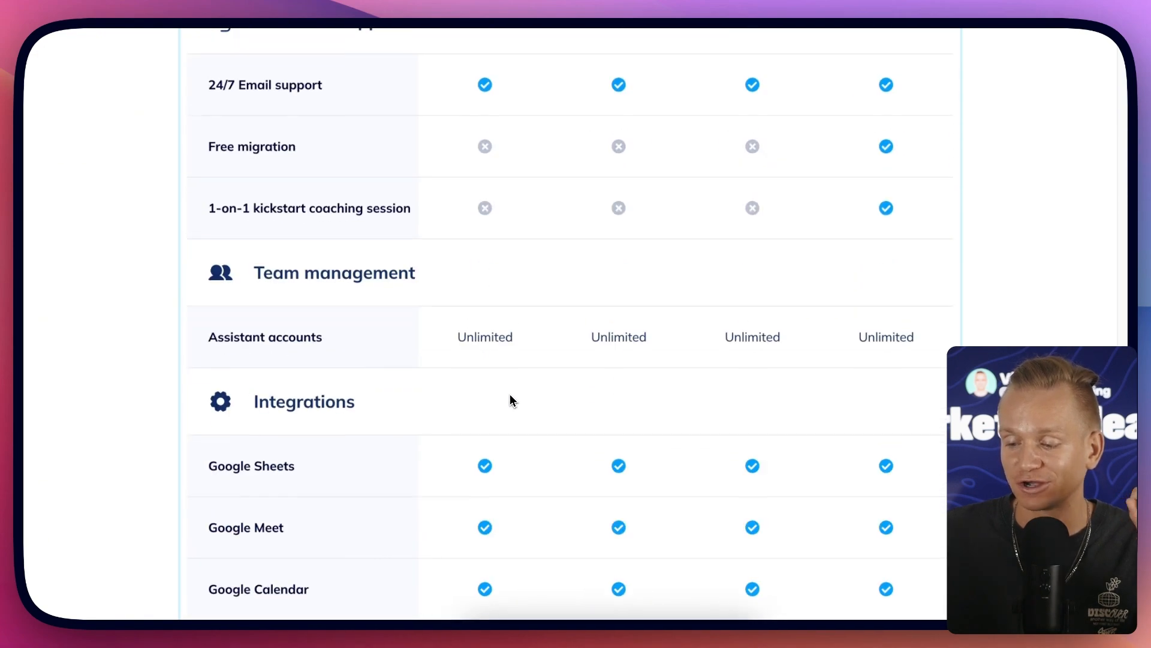
pyautogui.scroll(10, 492, 372)
pyautogui.scroll(20, 492, 363)
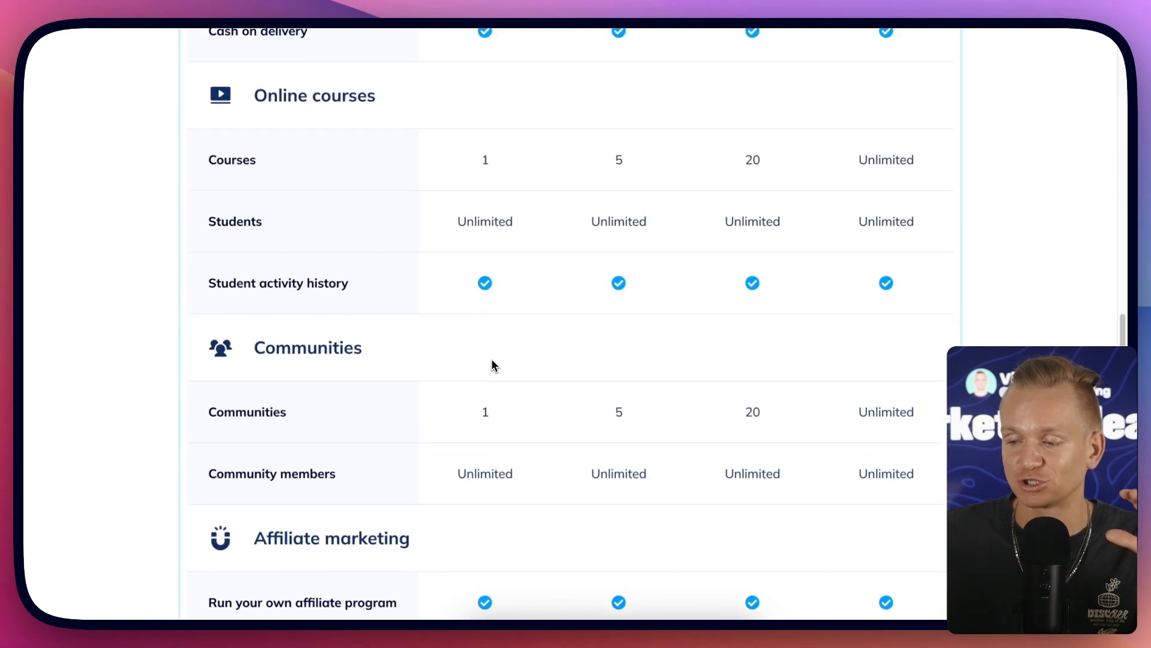
pyautogui.scroll(15, 501, 364)
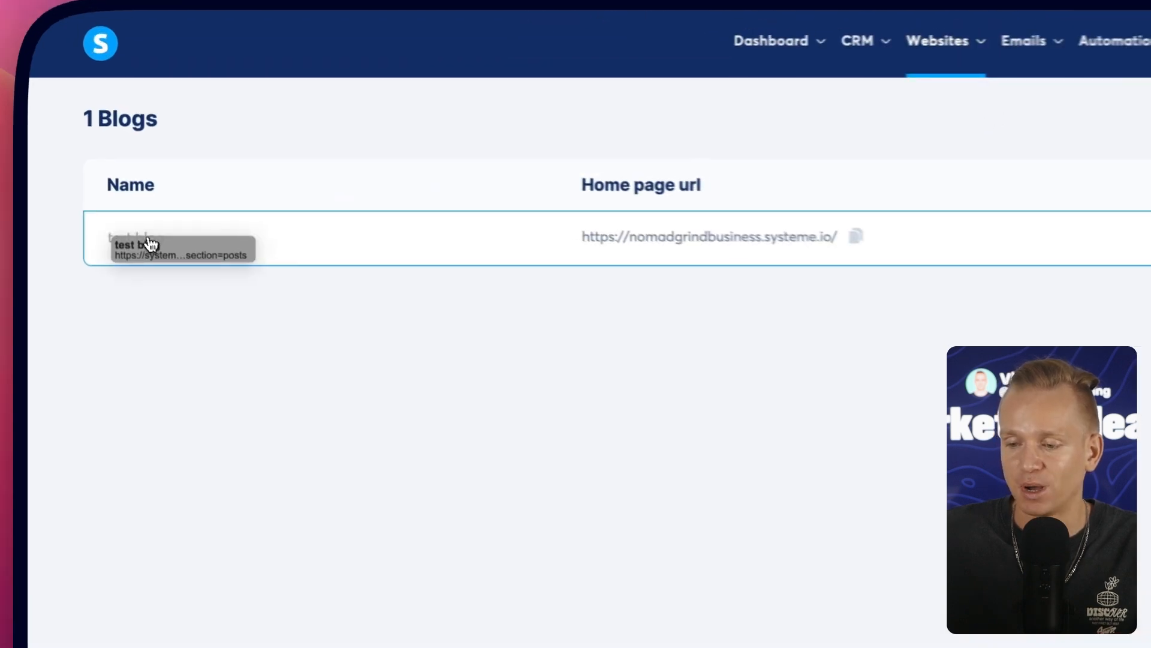
# Step: Open the "test blog" blog, view its pages and open the "homepage 2" page for editing
pyautogui.click(152, 252)
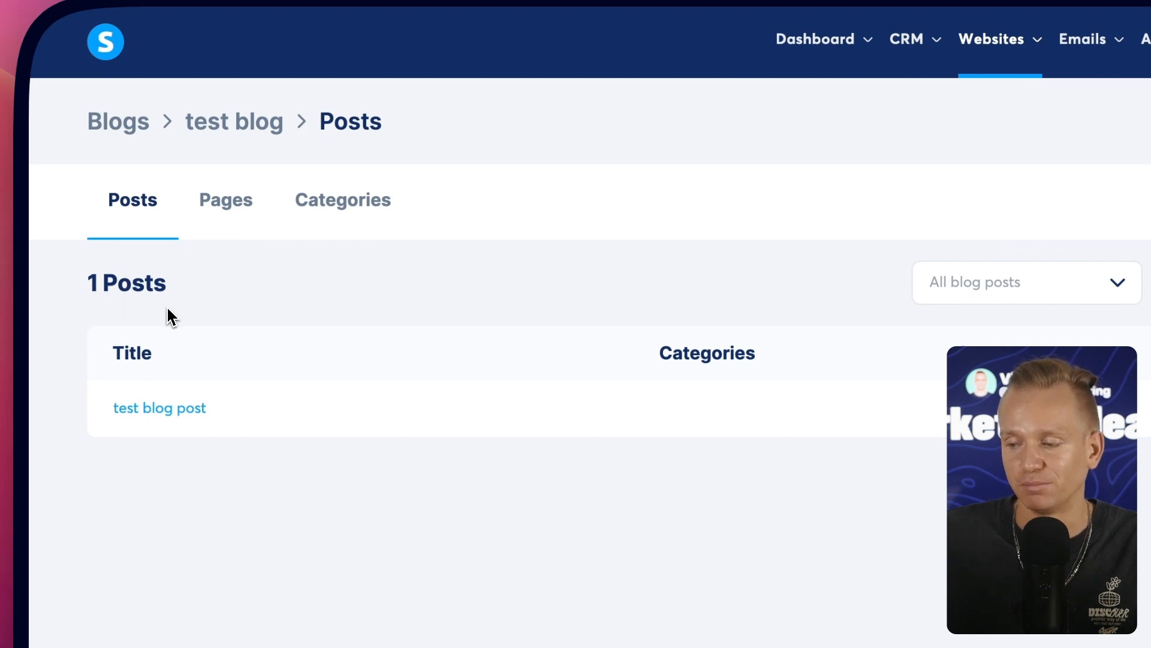
pyautogui.click(228, 204)
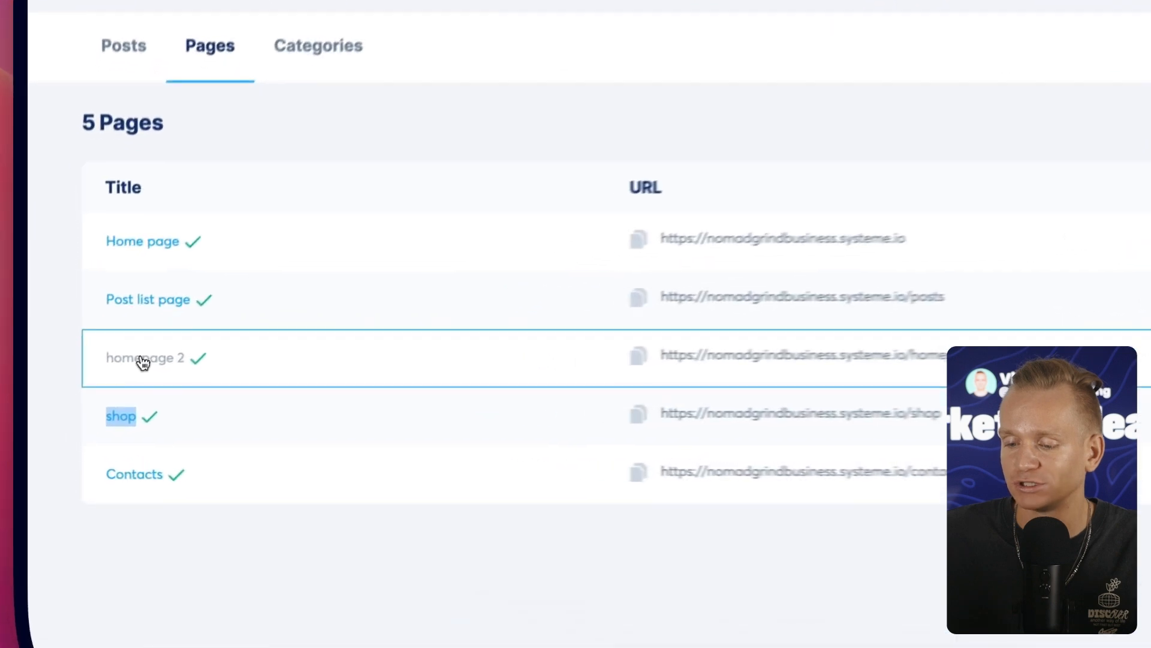
pyautogui.click(152, 358)
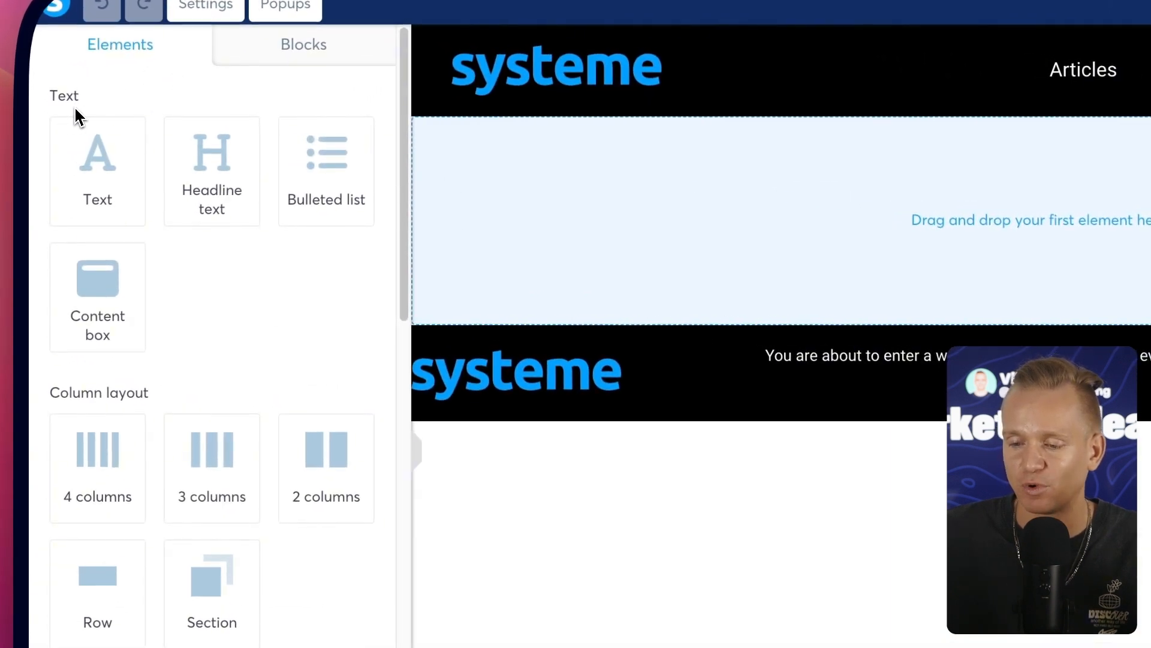
# Step: Add the Welcome block "Image, headline and text on background image" to the empty area between the page header and footer
pyautogui.scroll(-4, 198, 464)
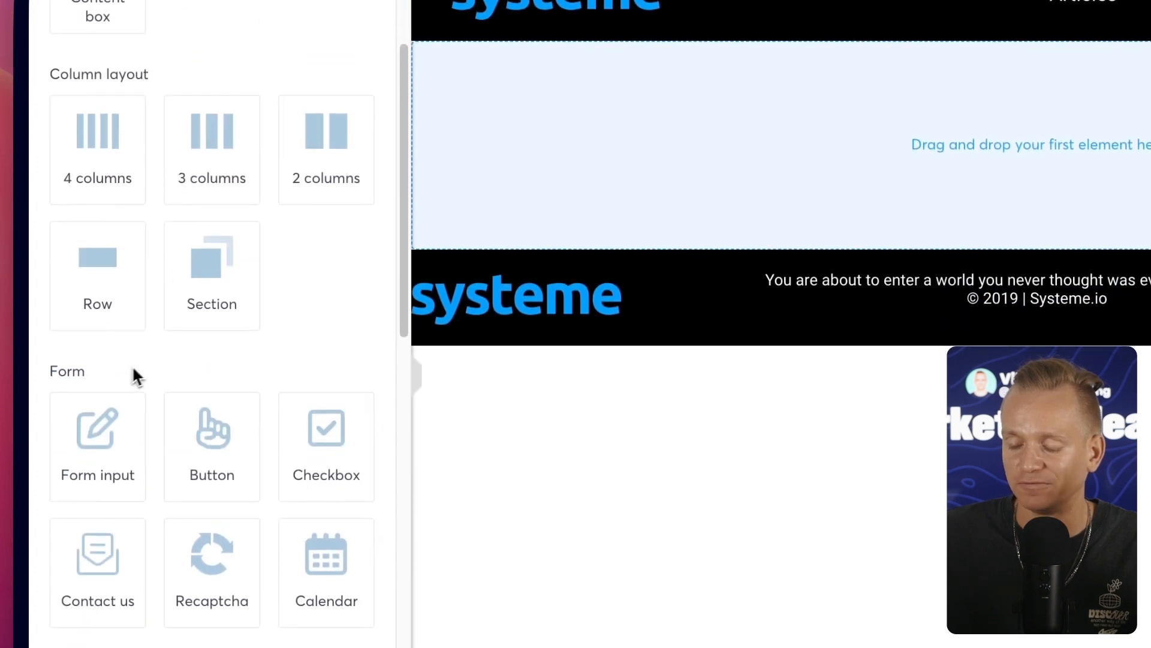
pyautogui.scroll(-5, 144, 375)
pyautogui.scroll(-7, 70, 303)
pyautogui.scroll(-4, 113, 329)
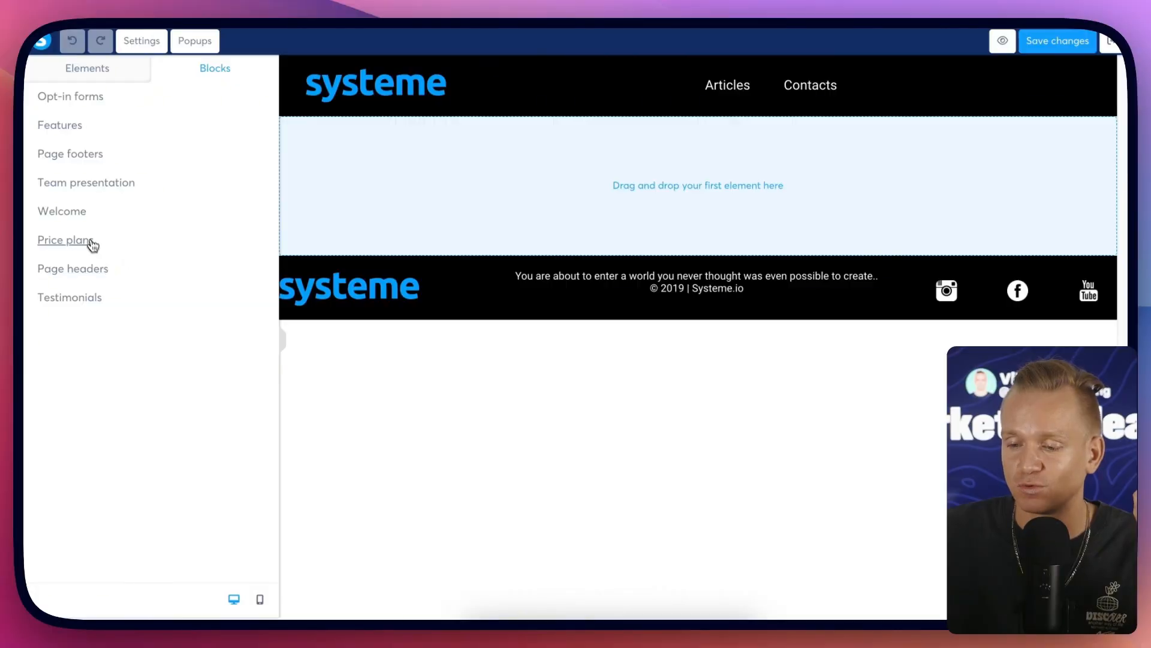
pyautogui.click(79, 216)
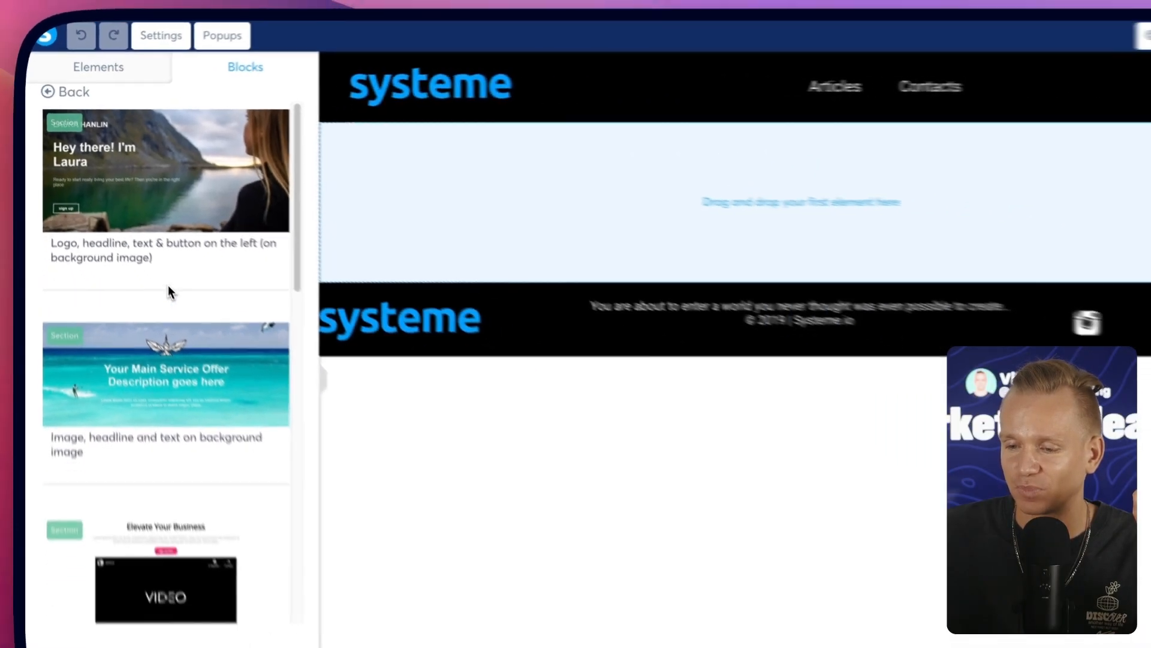
pyautogui.scroll(-3, 201, 309)
pyautogui.scroll(-10, 139, 234)
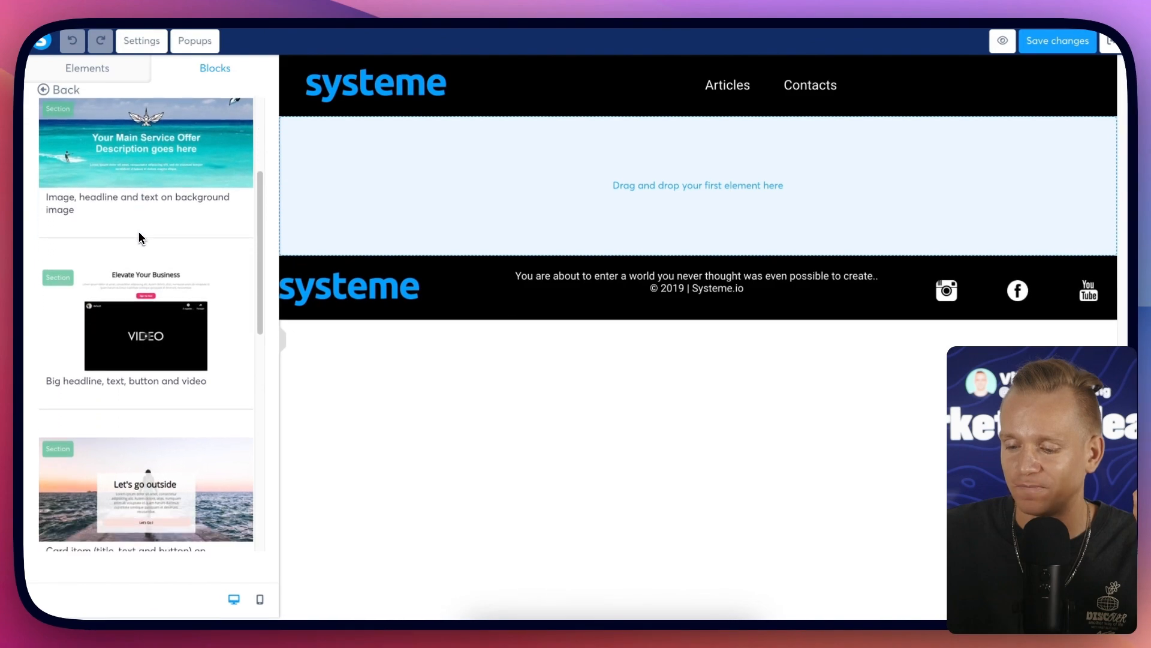
pyautogui.scroll(10, 142, 237)
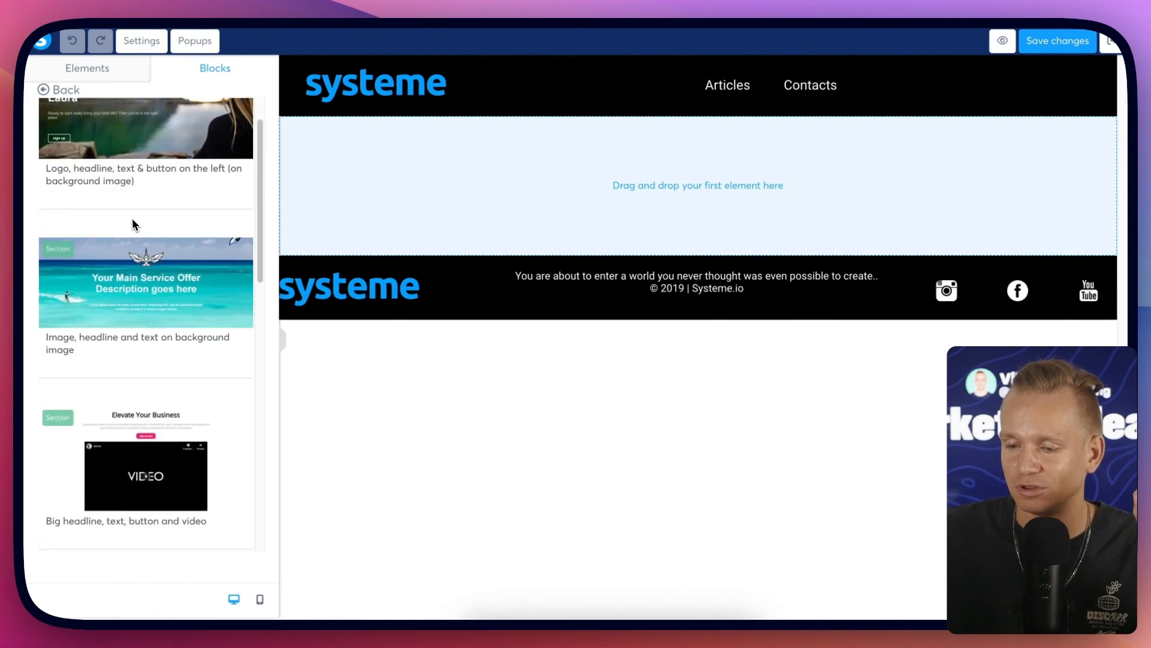
pyautogui.moveTo(101, 349); pyautogui.dragTo(480, 174)
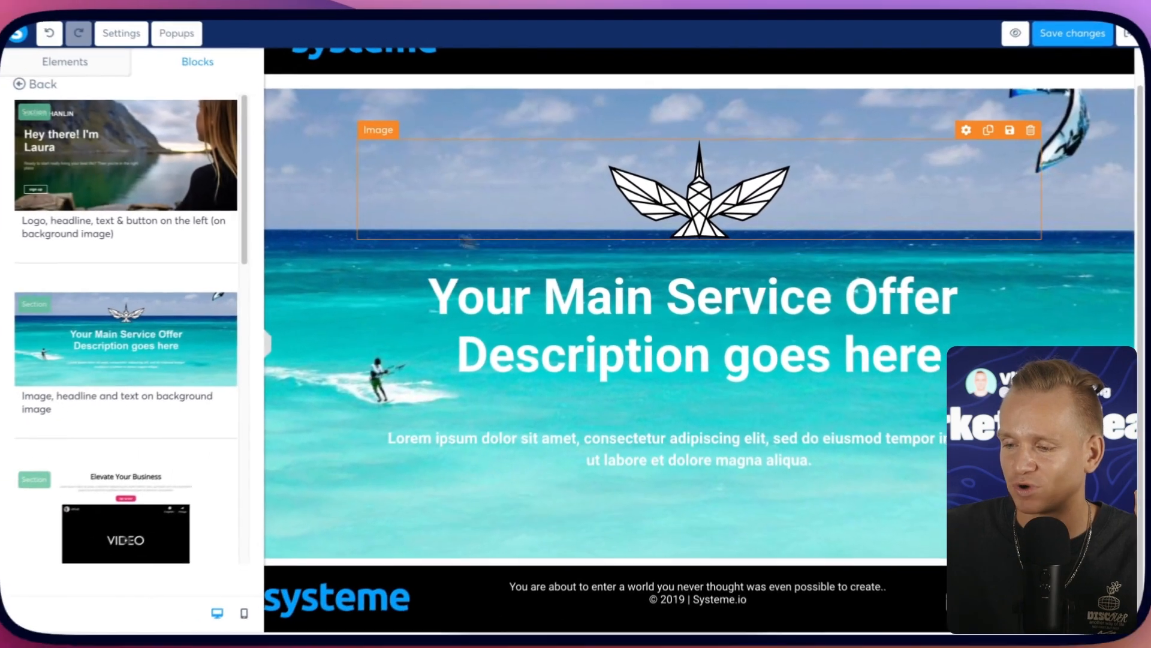
# Step: Add the opt-in form block "Form on the left, video and bulleted list on the right" between the welcome section and the footer
pyautogui.click(195, 84)
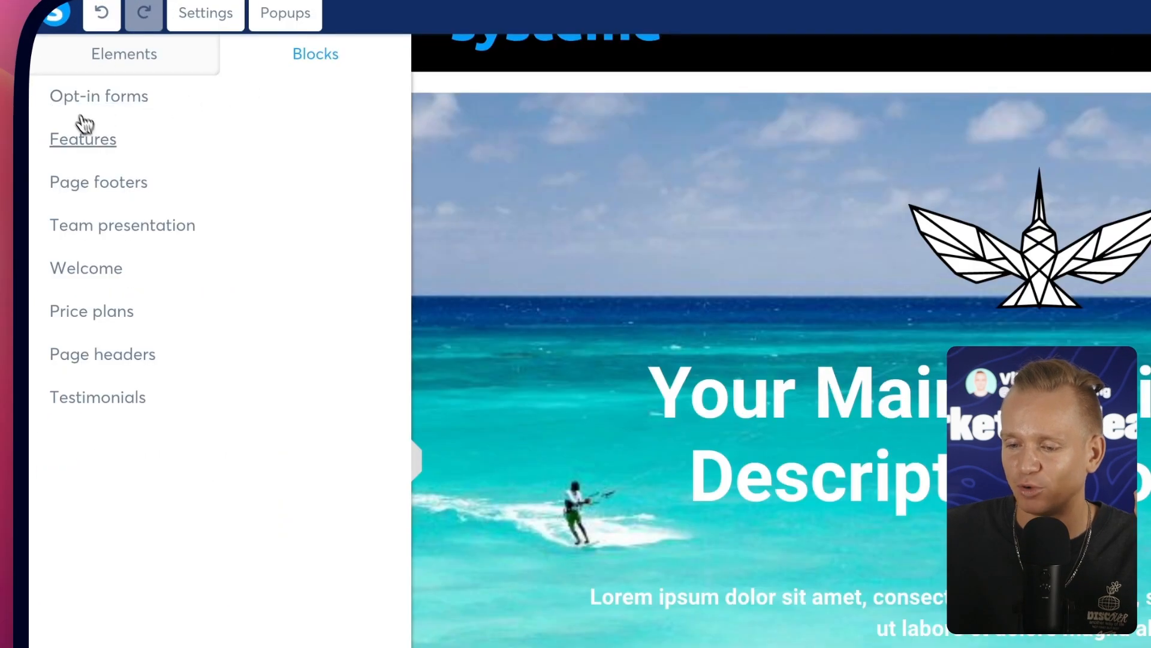
pyautogui.click(122, 102)
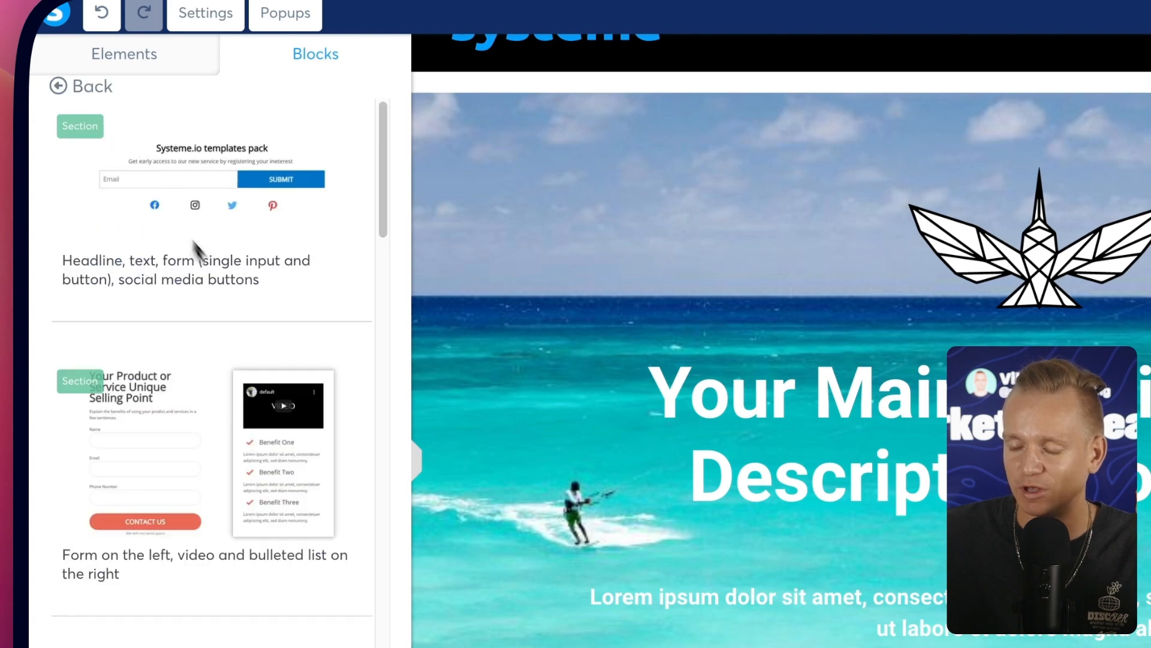
pyautogui.scroll(-1, 231, 396)
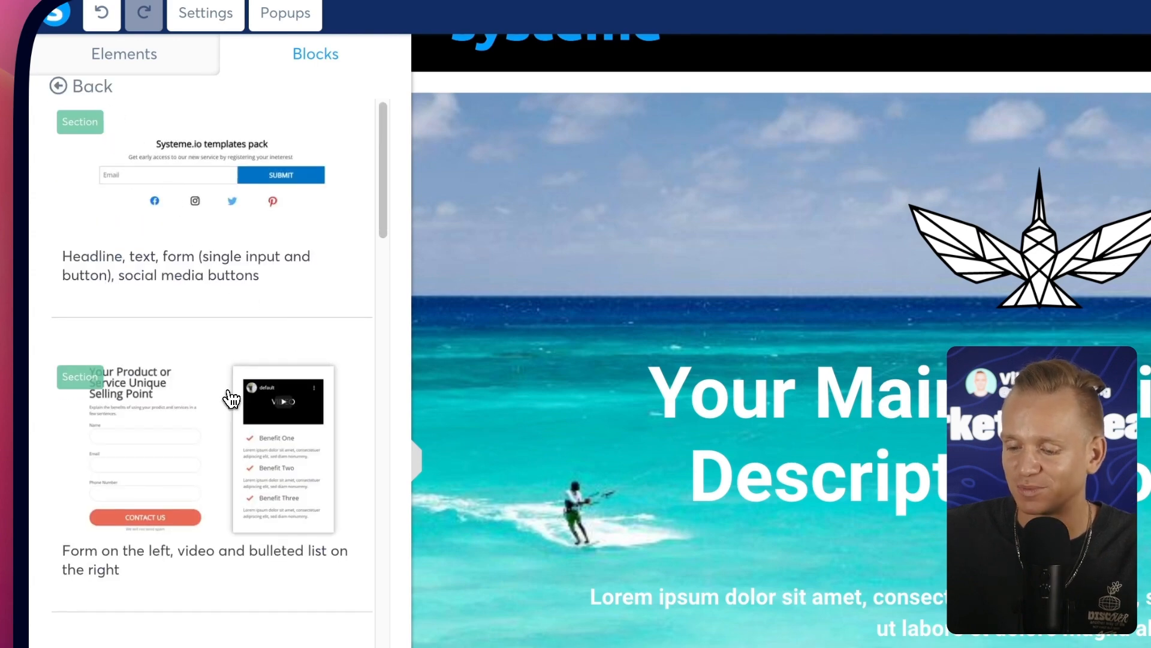
pyautogui.moveTo(164, 430); pyautogui.dragTo(668, 538)
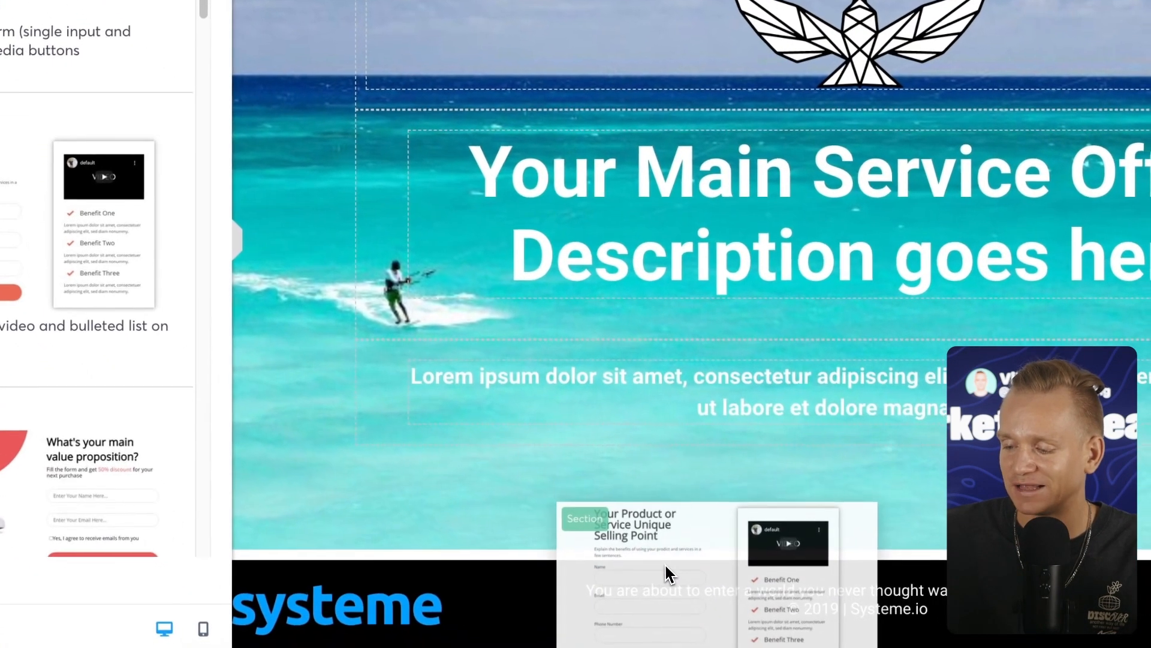
pyautogui.scroll(-10, 689, 420)
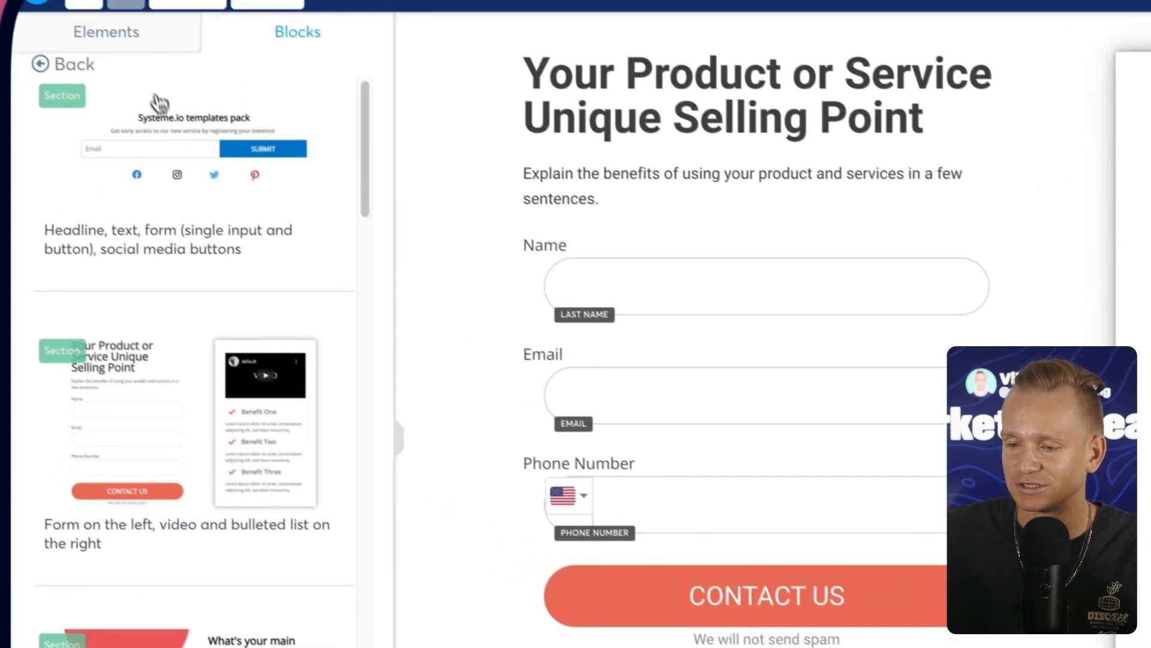
pyautogui.click(71, 62)
# Step: Reduce the font size of the "Your Main Service Offer Description goes here" headline to 62
pyautogui.scroll(10, 647, 267)
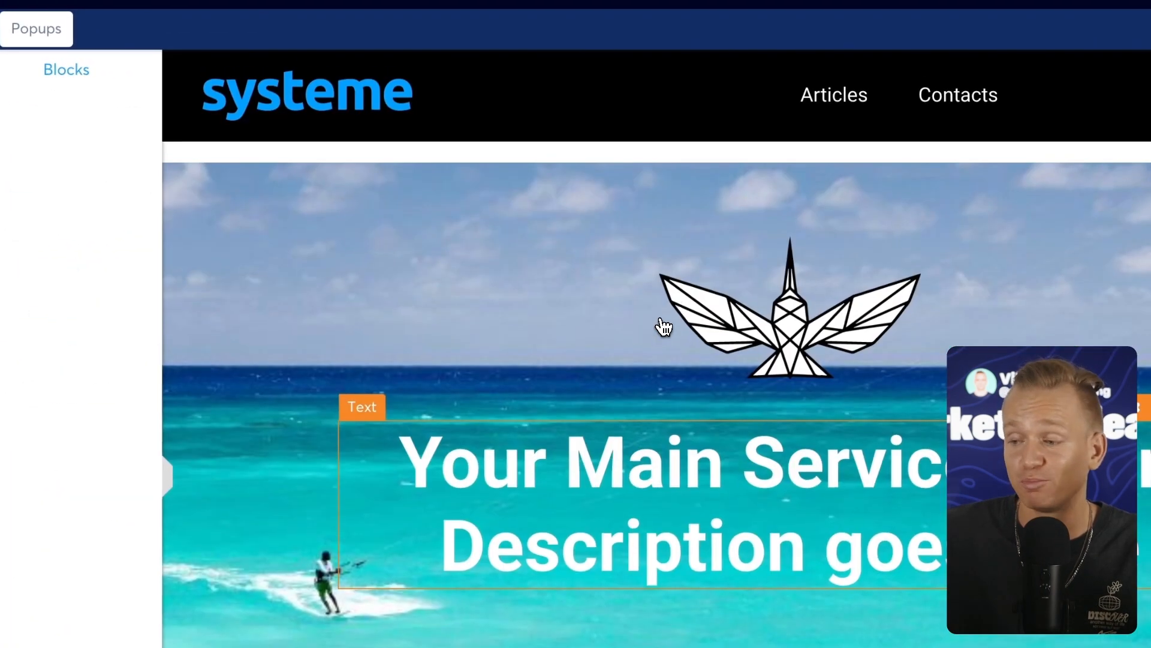
pyautogui.scroll(-3, 663, 326)
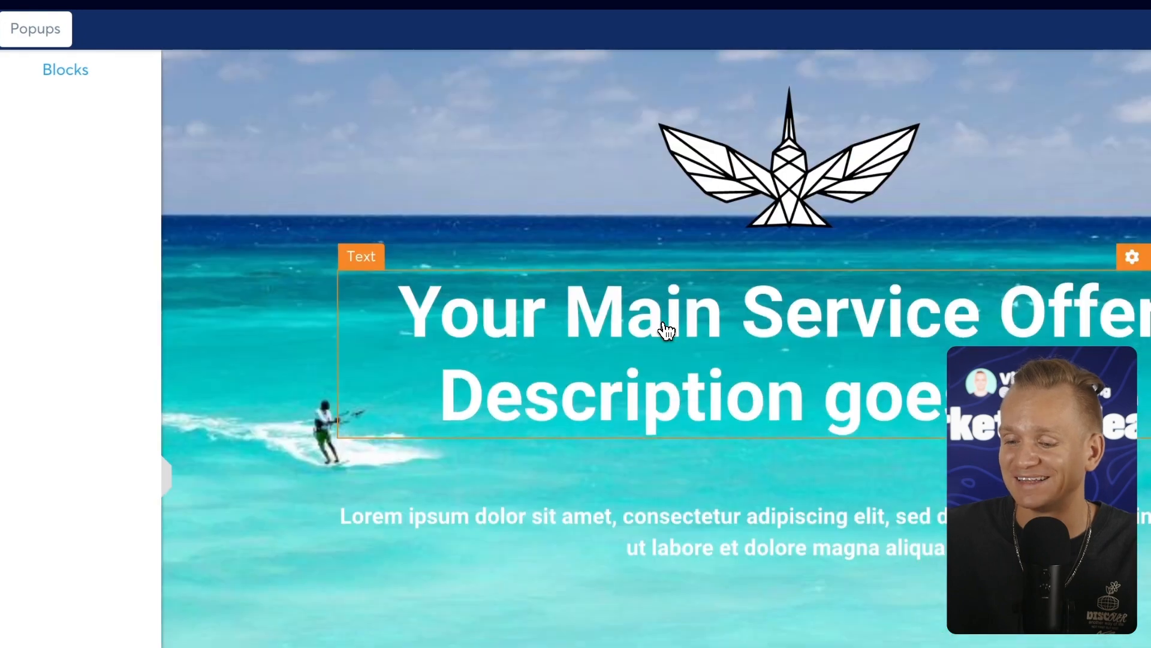
pyautogui.scroll(-3, 665, 330)
pyautogui.scroll(2, 525, 241)
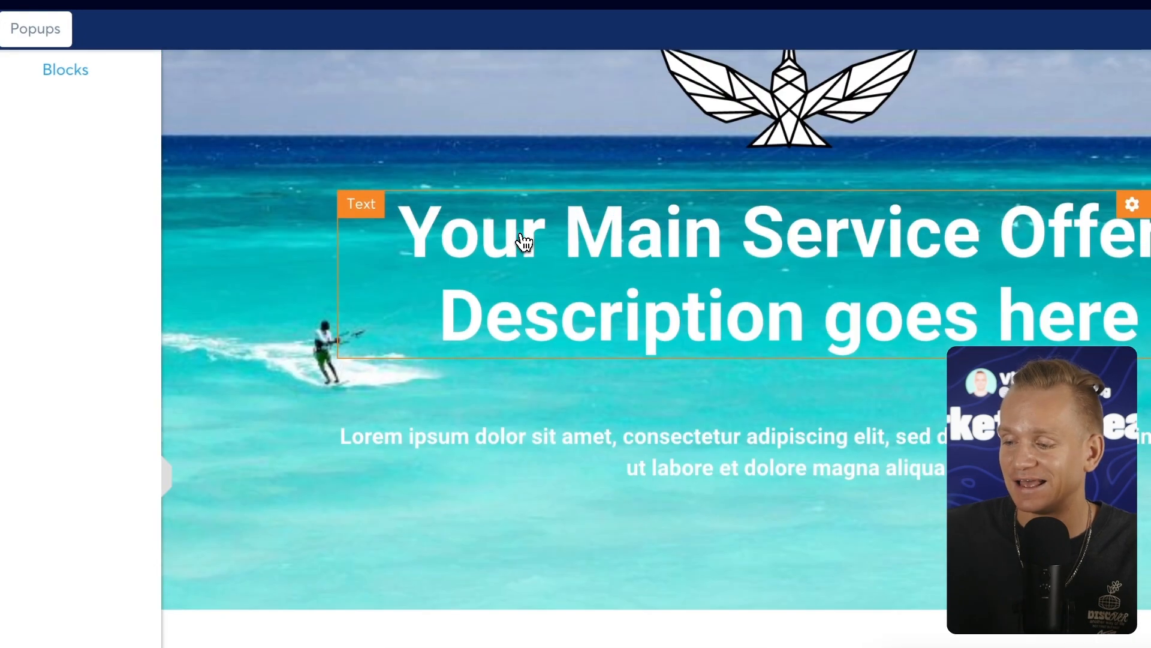
pyautogui.click(575, 258)
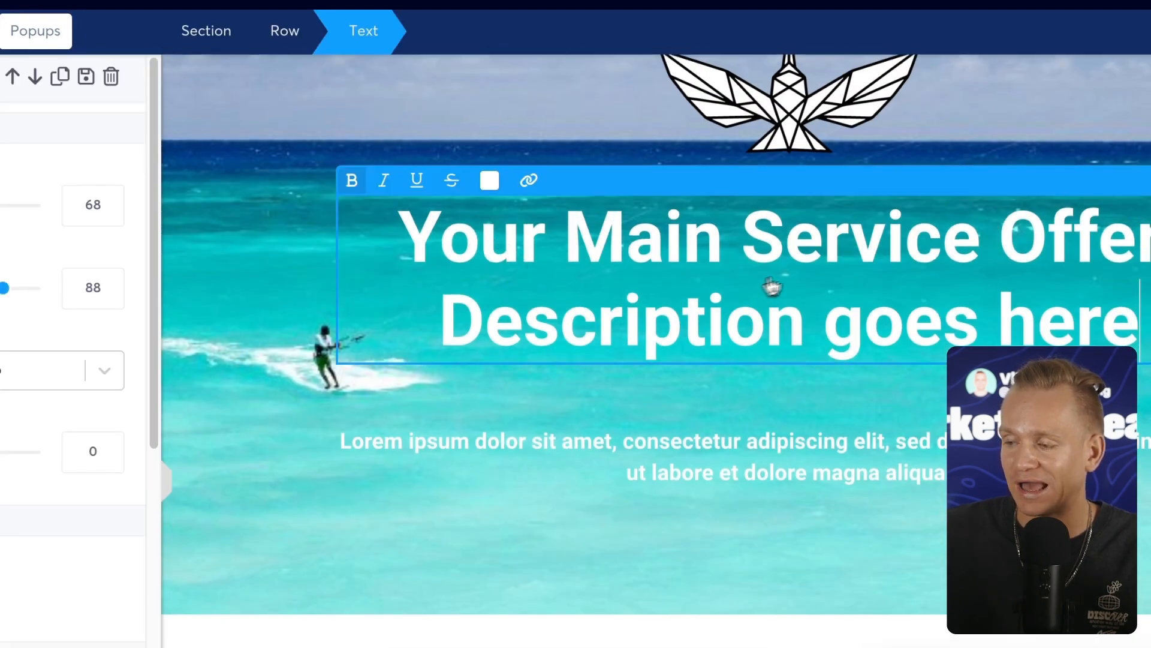
pyautogui.scroll(2, 772, 262)
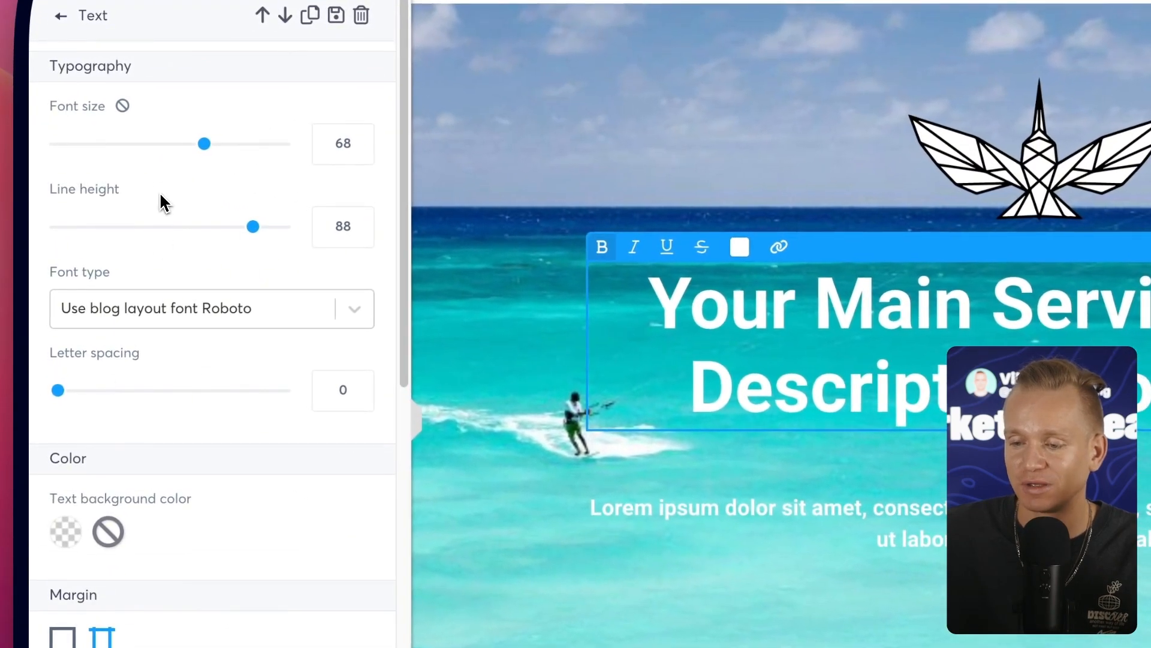
pyautogui.moveTo(204, 144); pyautogui.dragTo(191, 146)
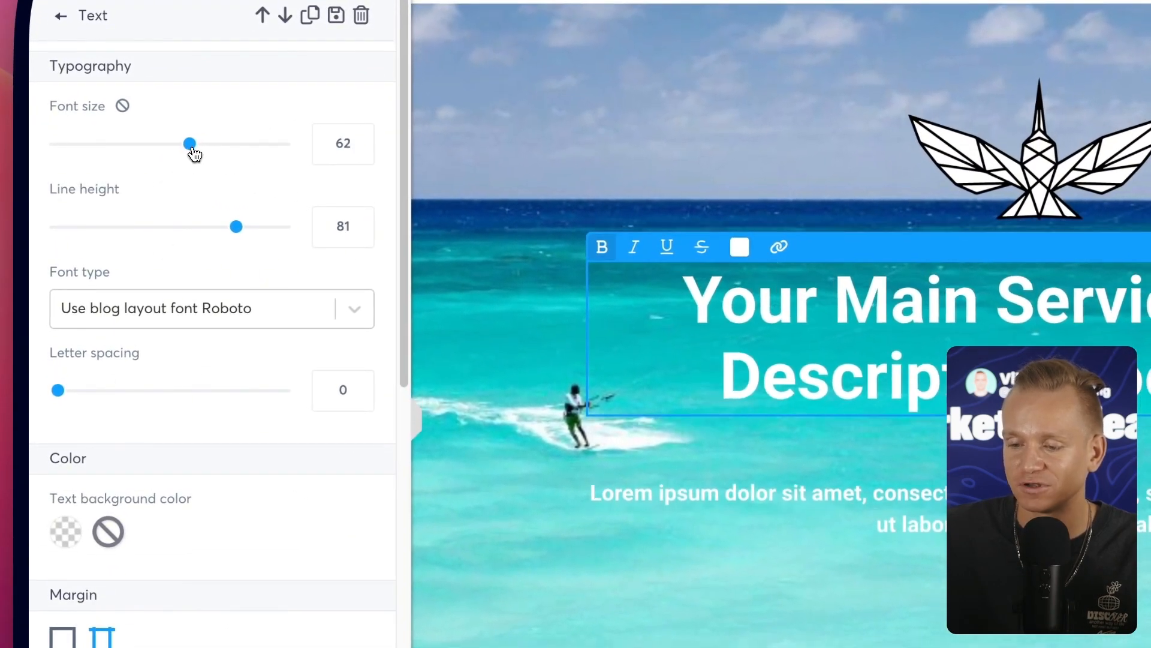
# Step: Set the main headline's font to Poppins from Google Fonts
pyautogui.click(361, 316)
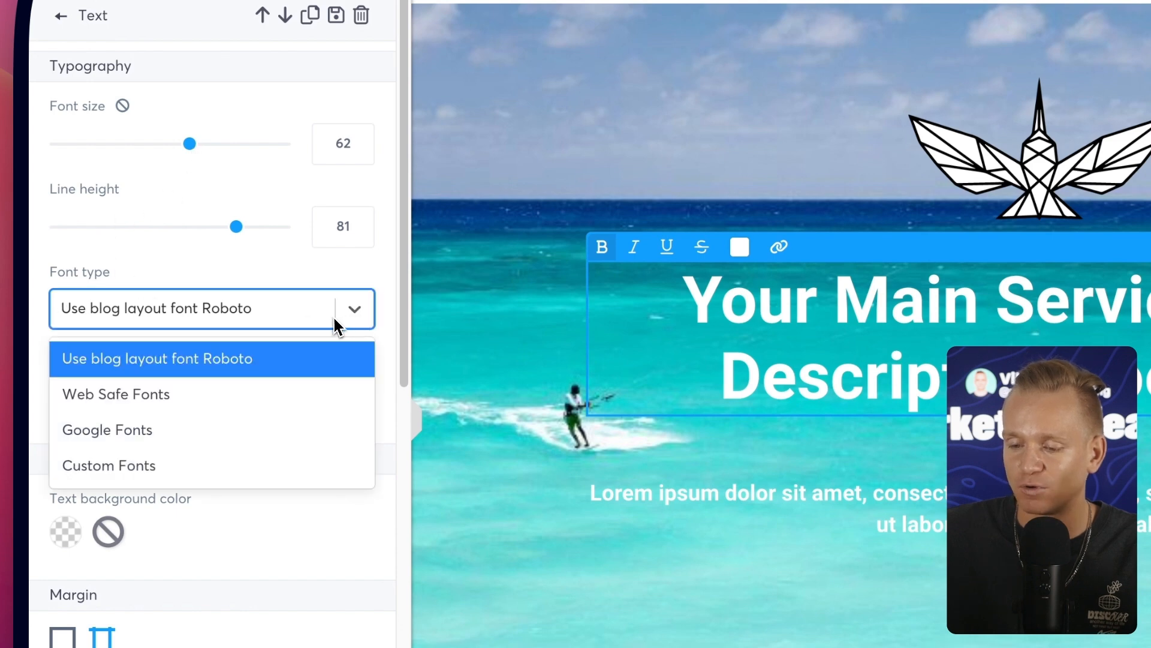
pyautogui.click(70, 439)
pyautogui.click(371, 370)
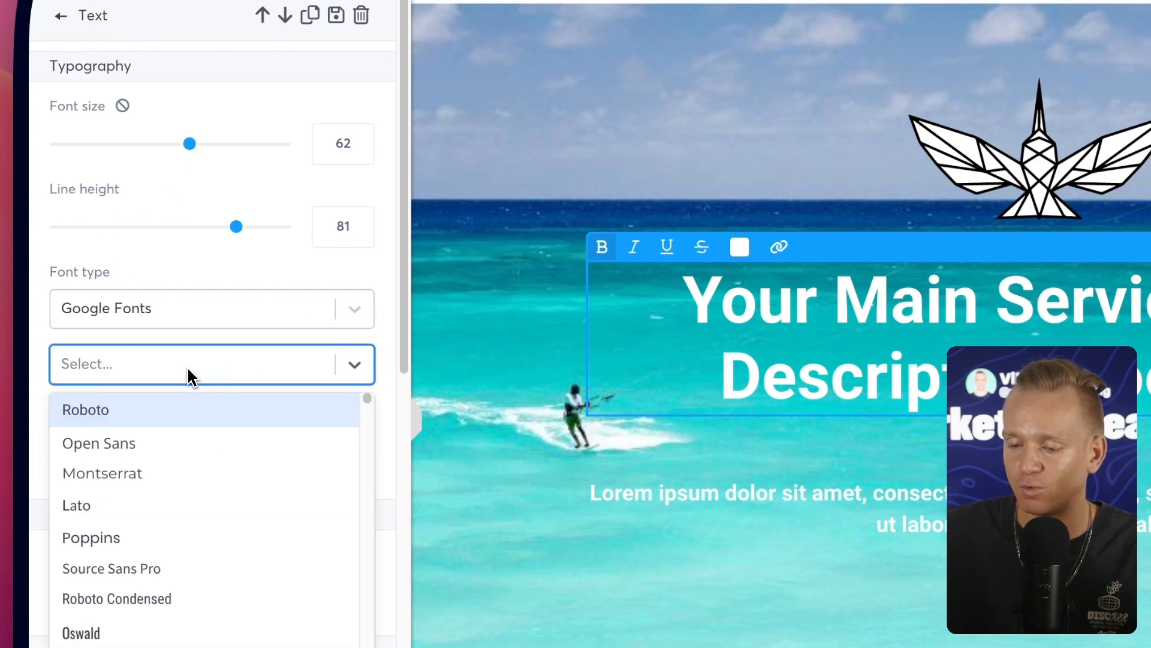
pyautogui.click(131, 538)
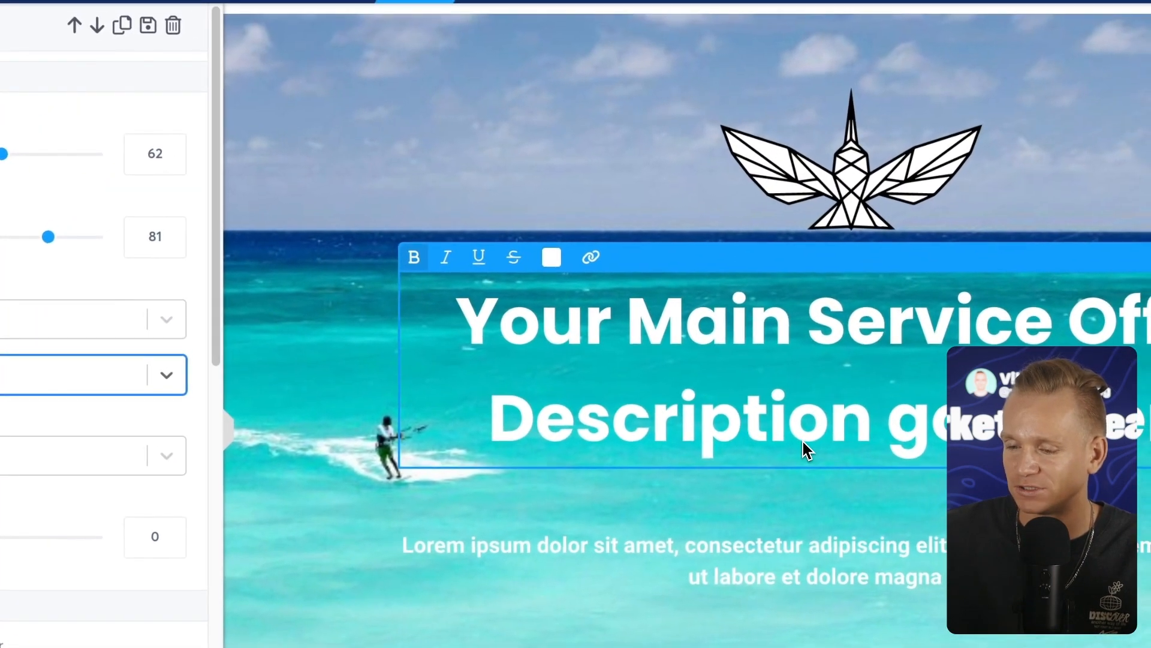
# Step: Open the settings of the bird logo image above the headline and look through its options
pyautogui.click(346, 120)
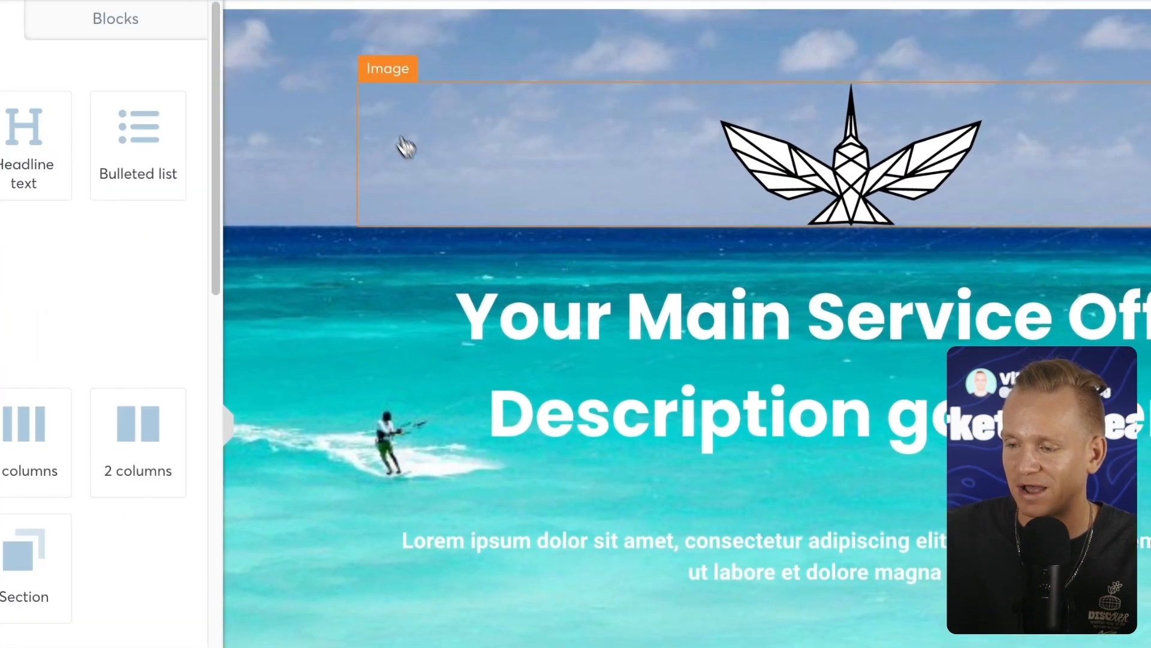
pyautogui.click(375, 125)
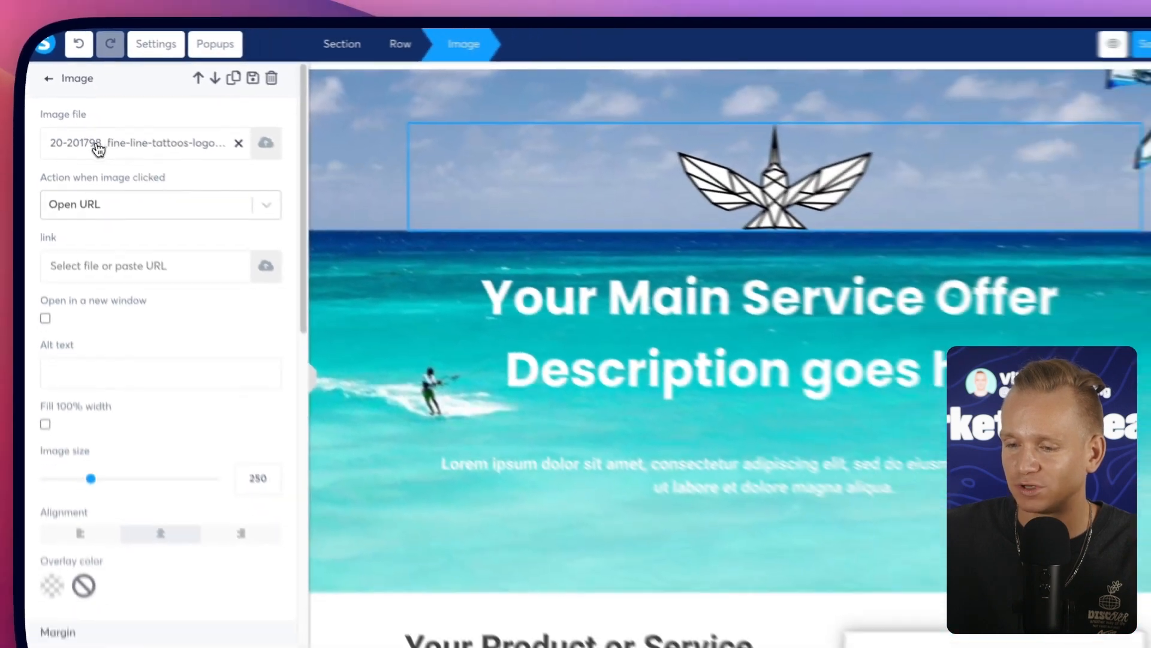
pyautogui.scroll(-10, 154, 142)
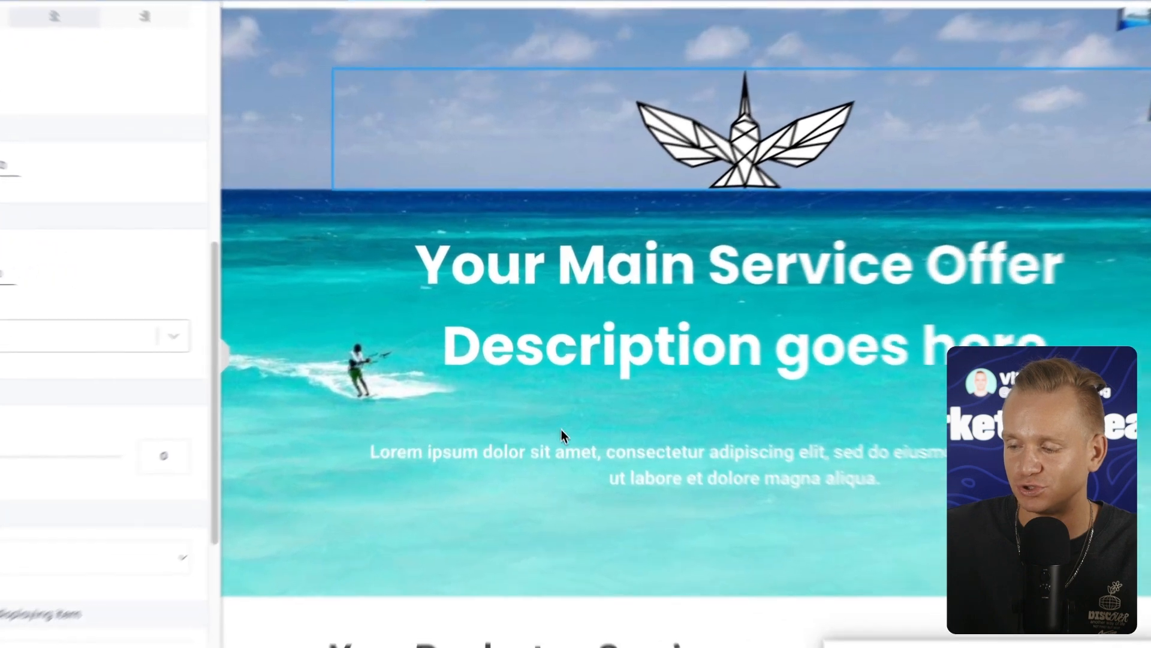
# Step: Open the Name input field's settings in the opt-in form and look through the available input types
pyautogui.click(570, 411)
pyautogui.scroll(-8, 592, 422)
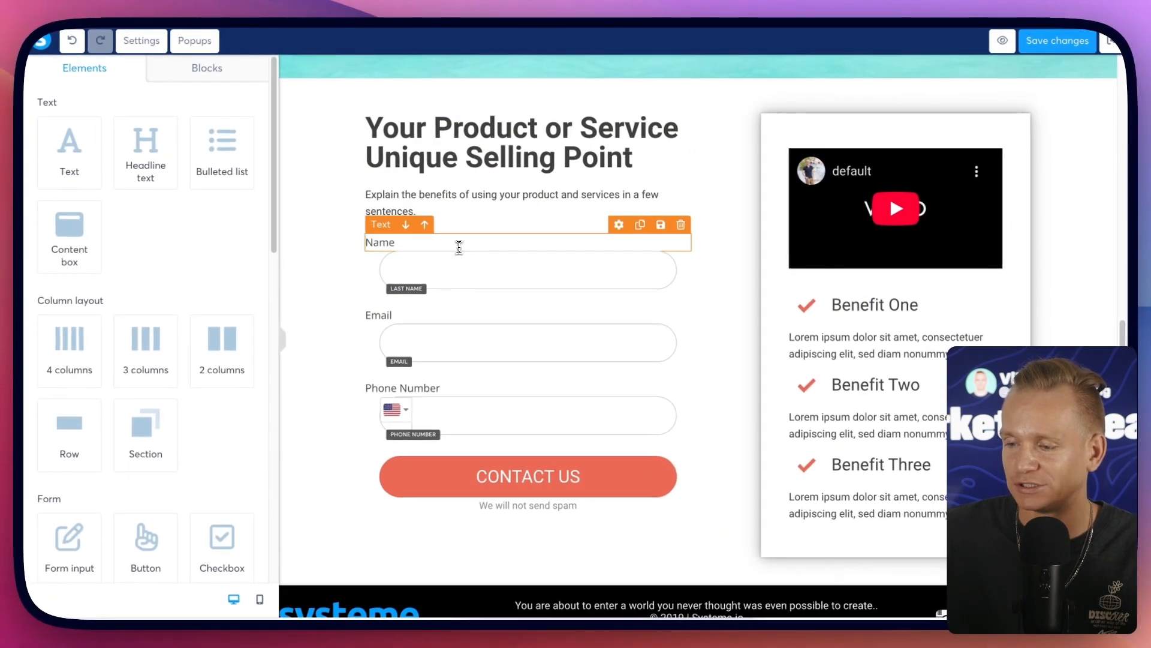
pyautogui.click(457, 262)
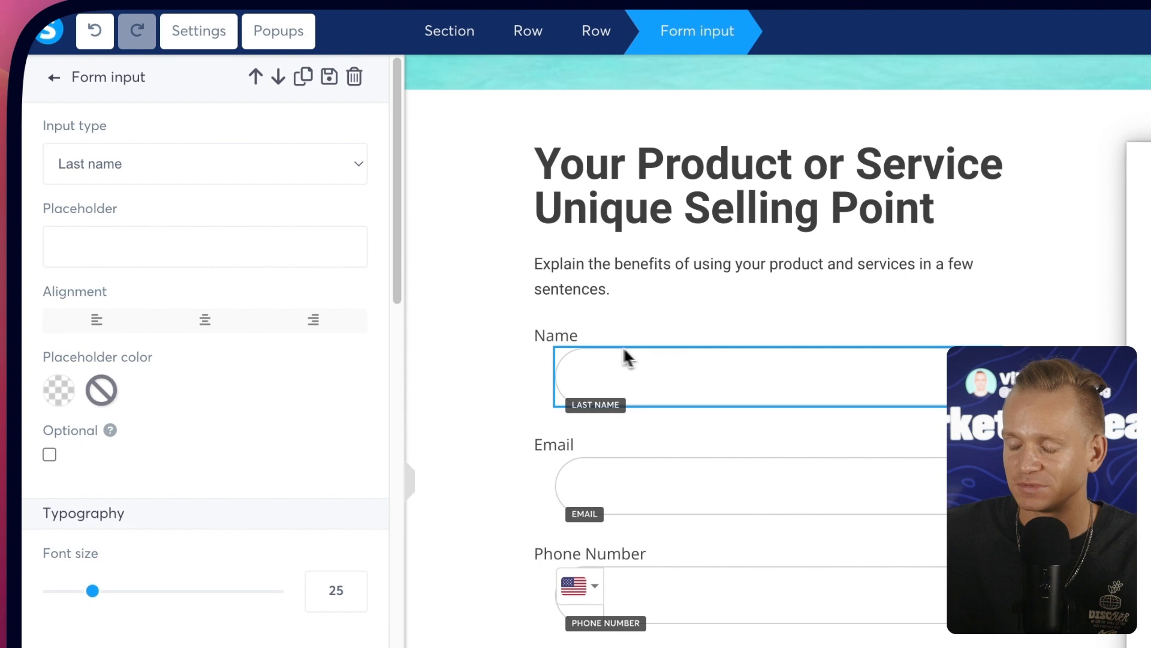
pyautogui.click(128, 170)
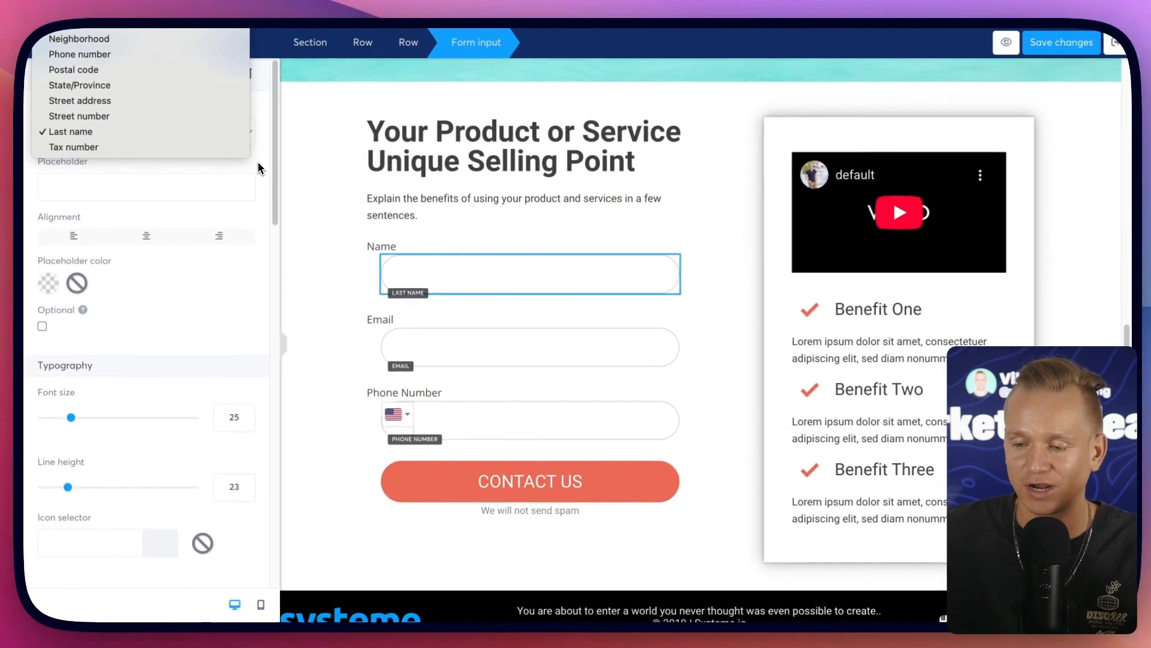
pyautogui.click(258, 164)
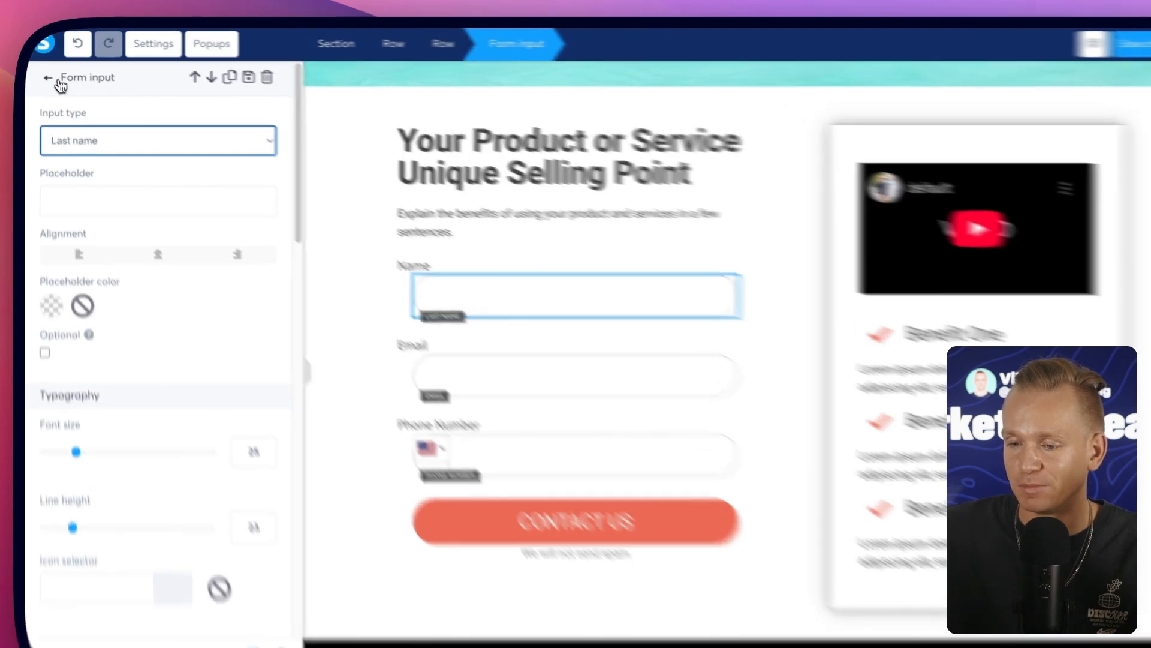
pyautogui.click(46, 74)
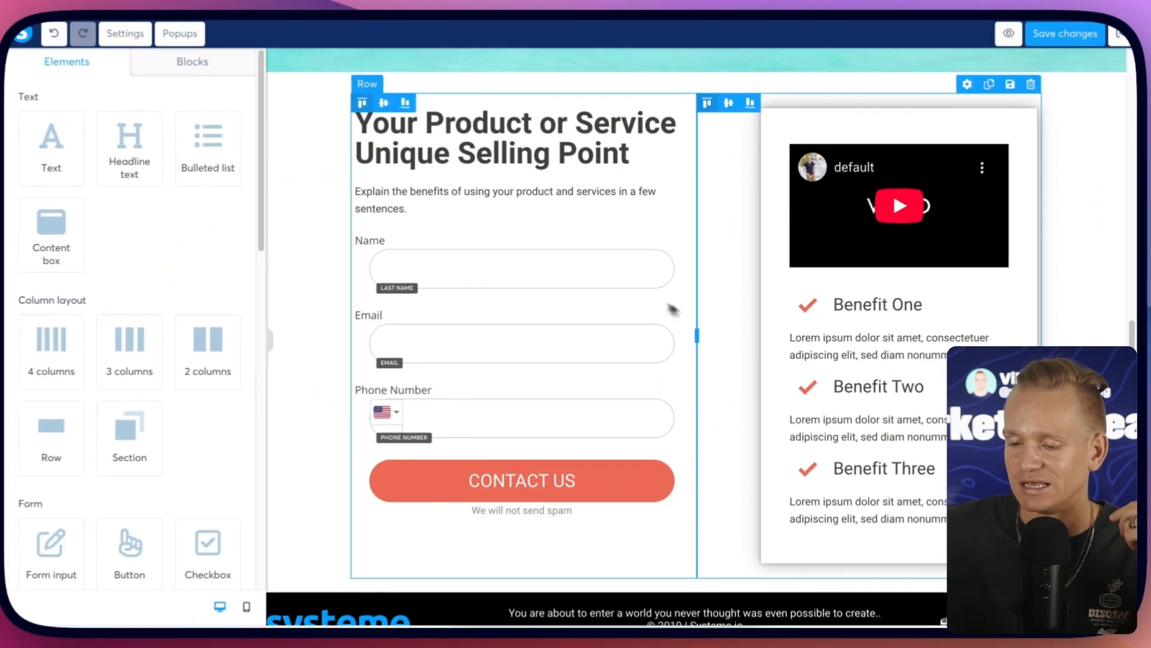
# Step: Add a button below the description text in the welcome section and delete the empty row left beneath that section
pyautogui.scroll(6, 672, 309)
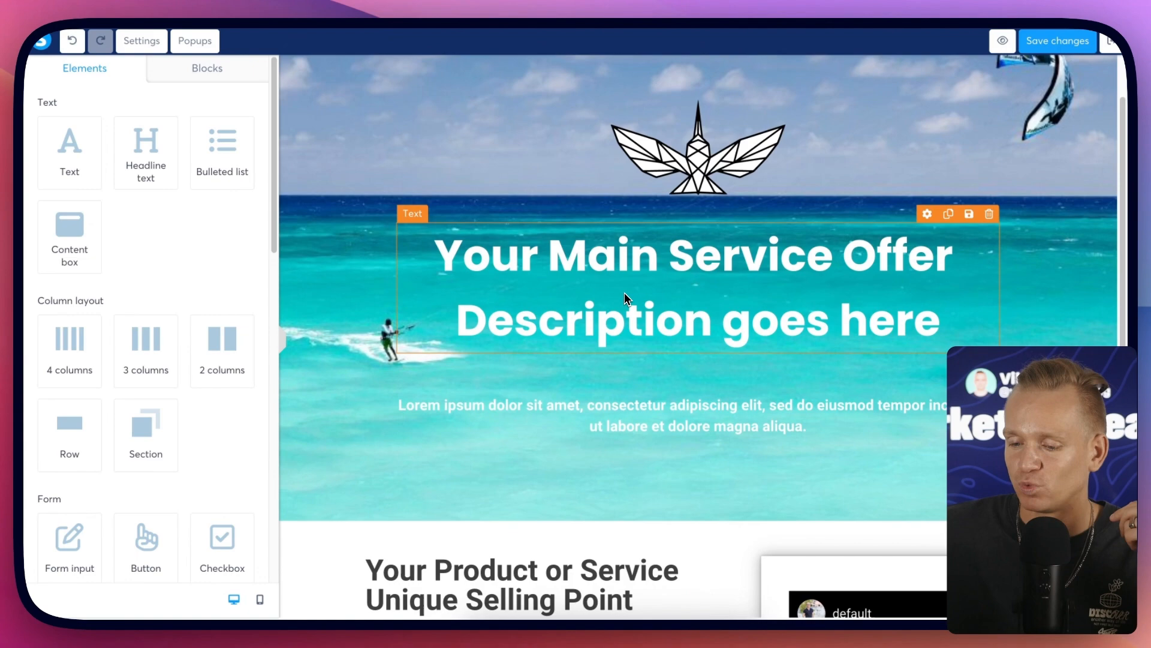
pyautogui.scroll(-3, 168, 282)
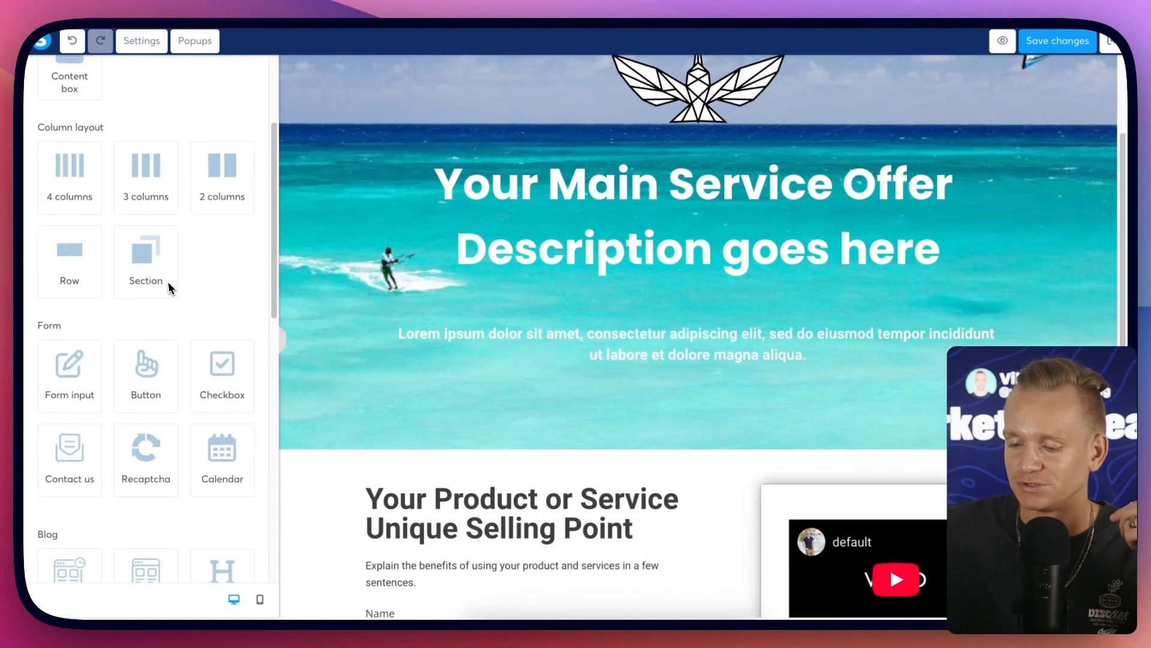
pyautogui.scroll(3, 168, 284)
pyautogui.scroll(-10, 165, 294)
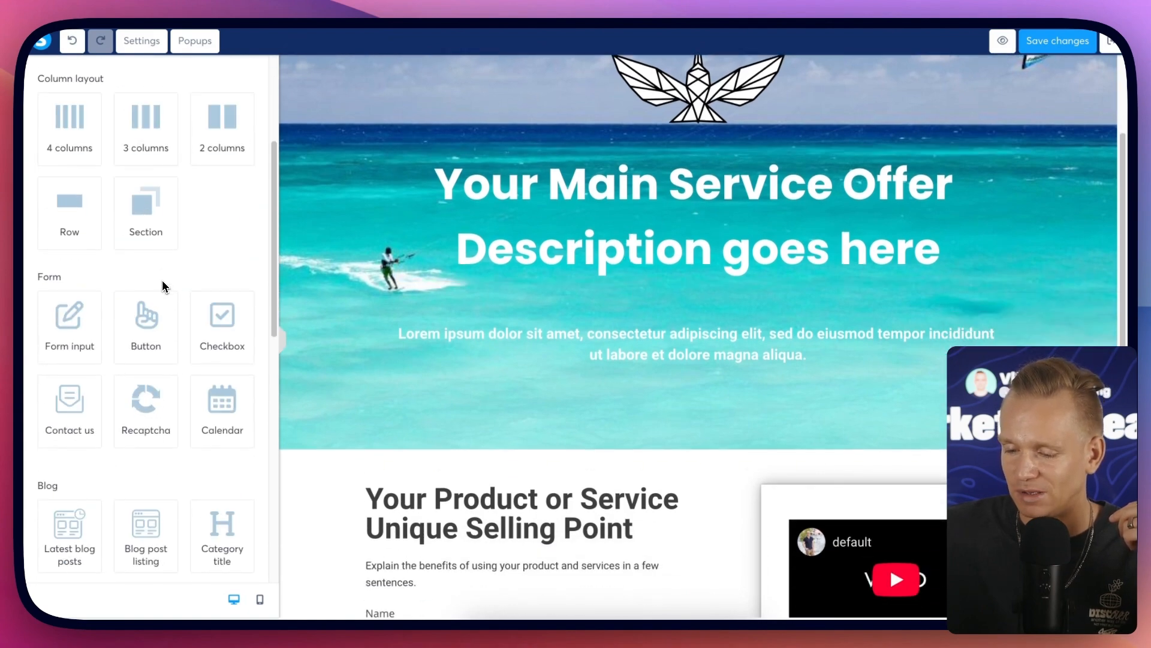
pyautogui.scroll(7, 159, 306)
pyautogui.moveTo(150, 315); pyautogui.dragTo(681, 413)
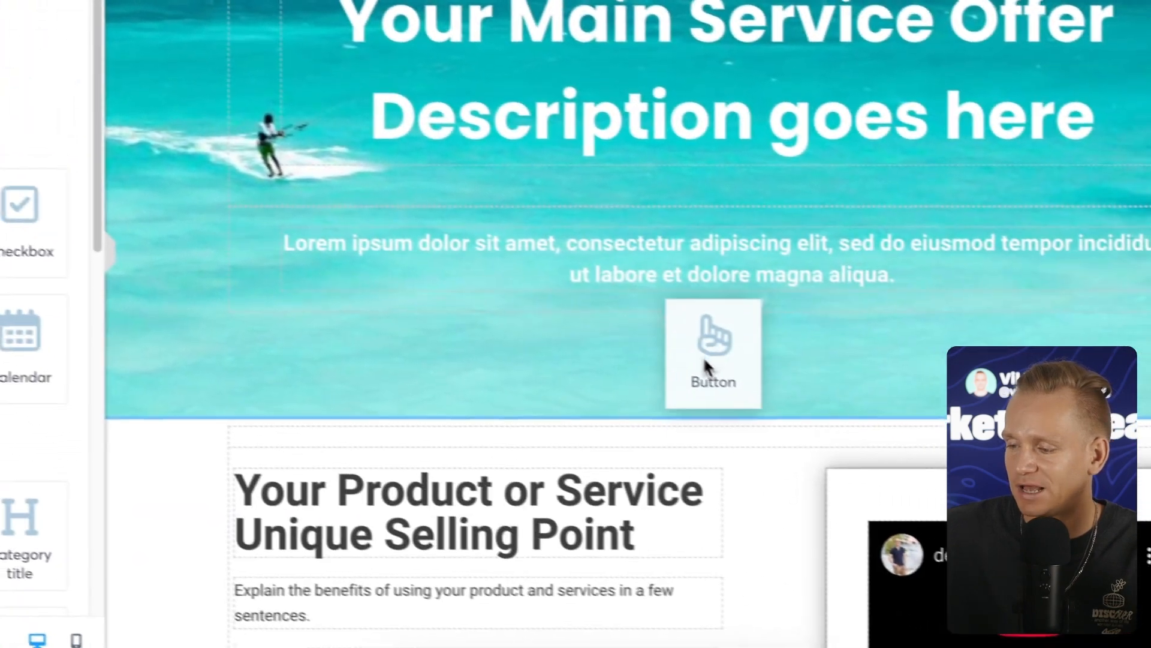
pyautogui.moveTo(707, 367); pyautogui.dragTo(694, 324)
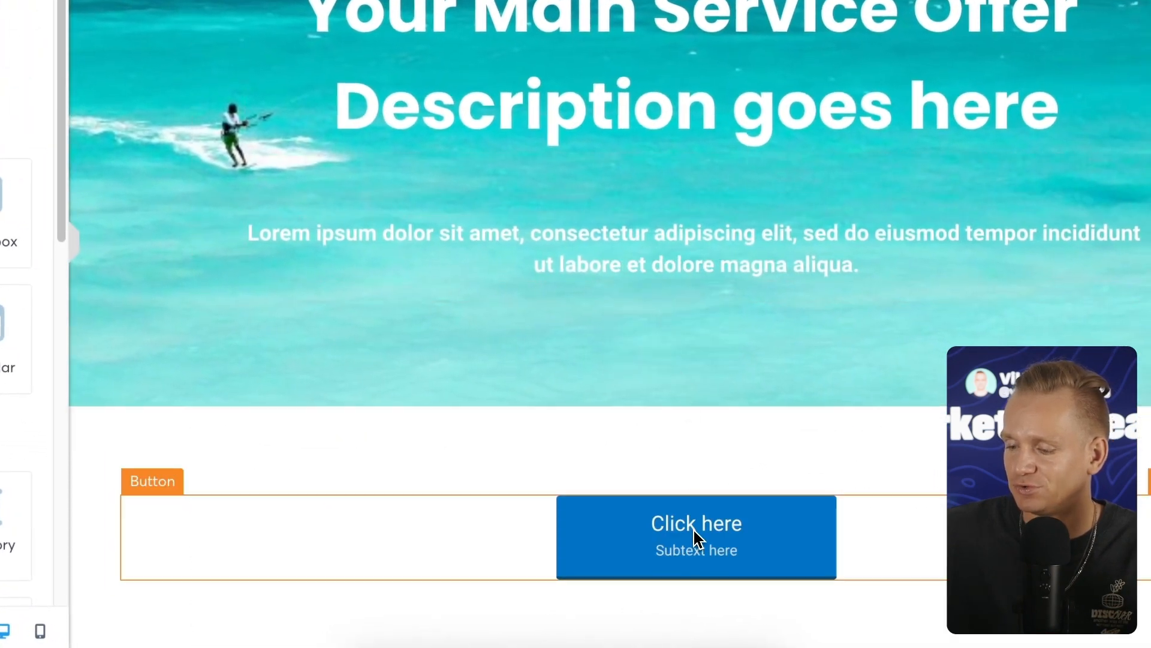
pyautogui.moveTo(420, 528); pyautogui.dragTo(430, 246)
pyautogui.moveTo(533, 283); pyautogui.dragTo(594, 335)
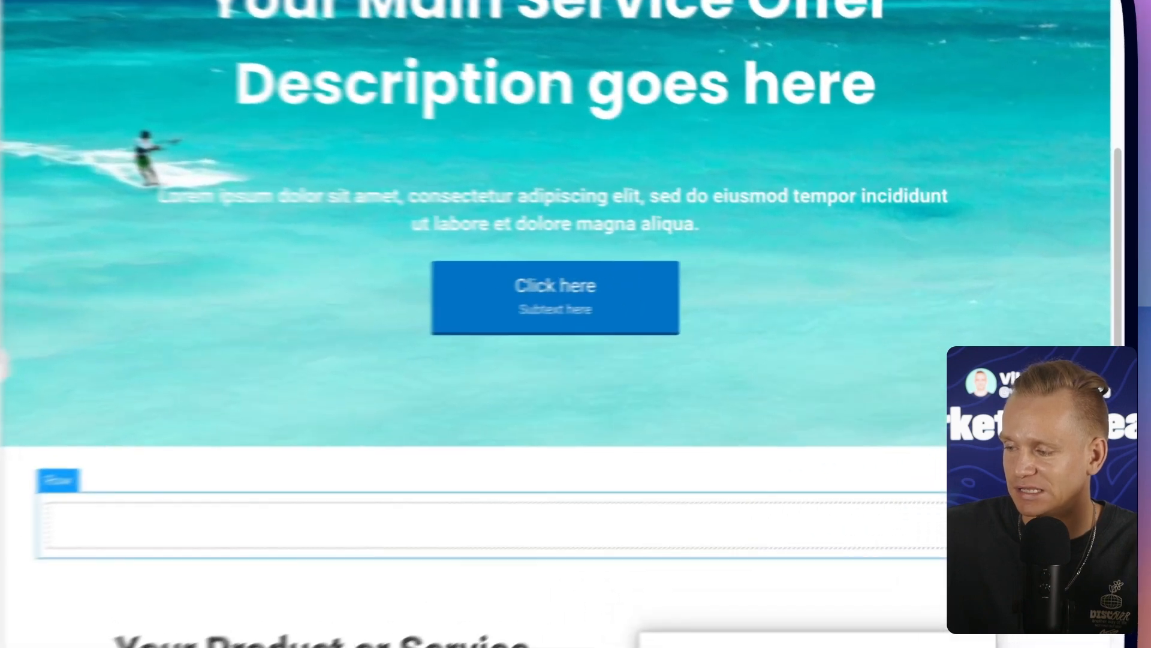
pyautogui.click(1080, 427)
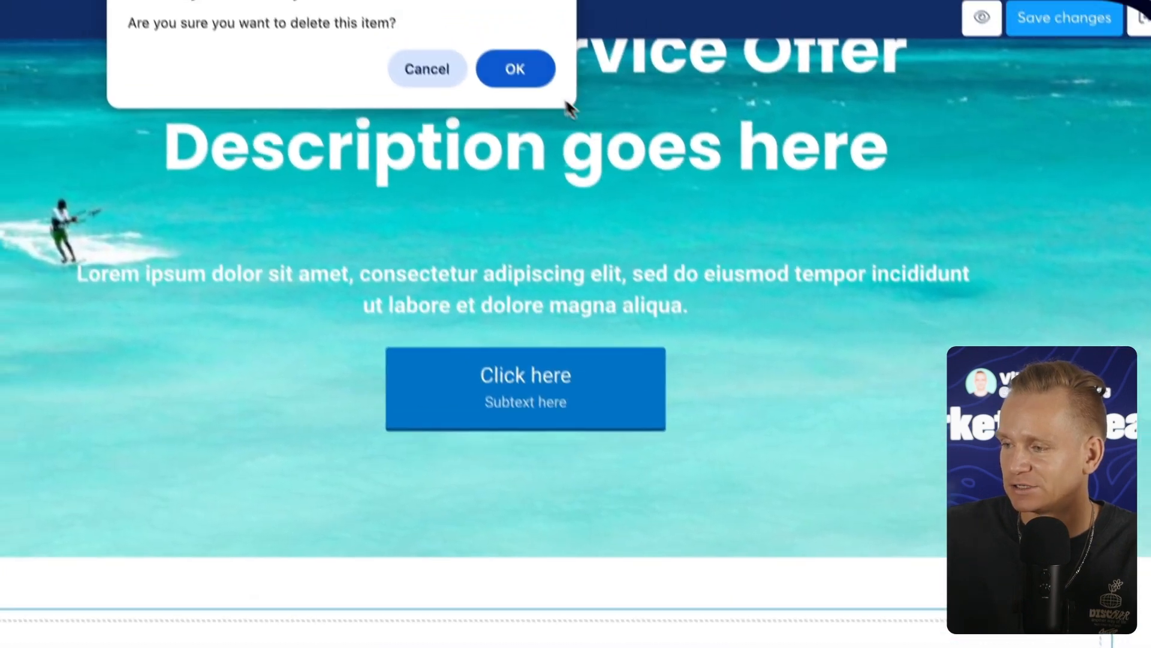
pyautogui.click(692, 77)
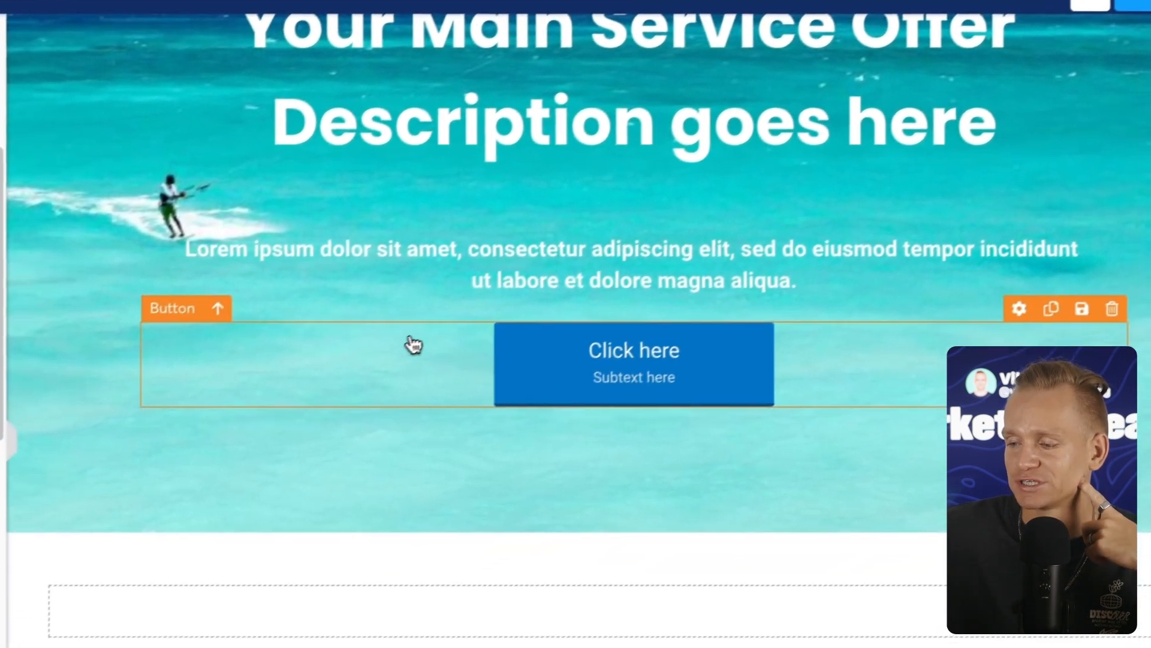
pyautogui.moveTo(319, 395); pyautogui.dragTo(271, 243)
pyautogui.moveTo(442, 216); pyautogui.dragTo(673, 327)
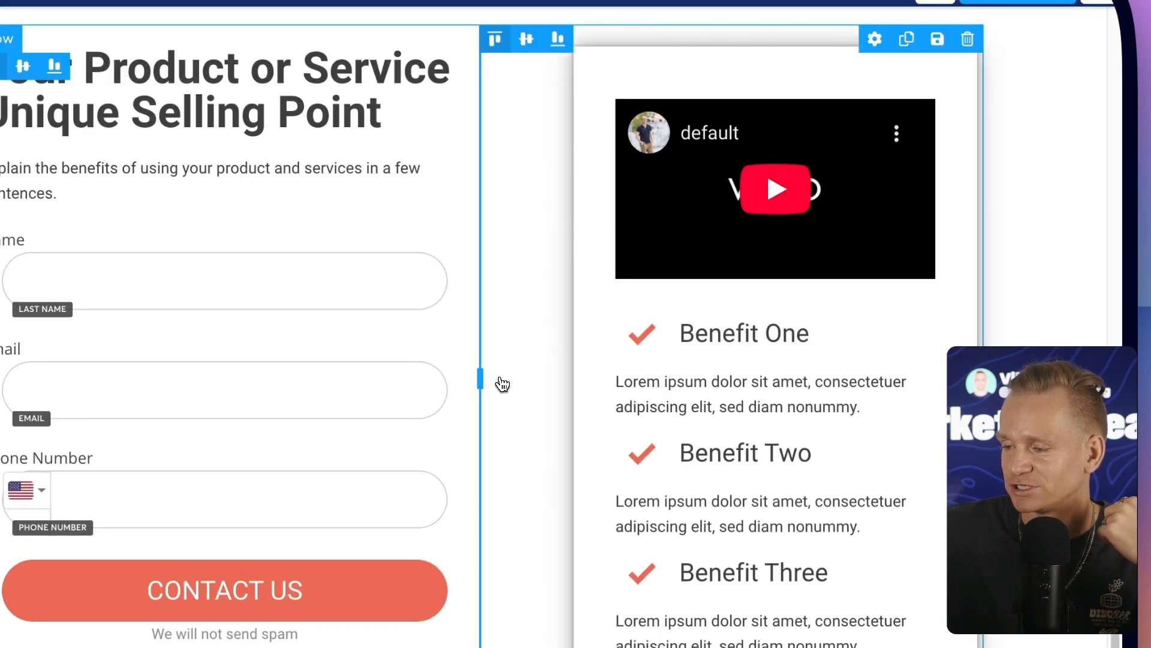
pyautogui.moveTo(503, 384); pyautogui.dragTo(436, 380)
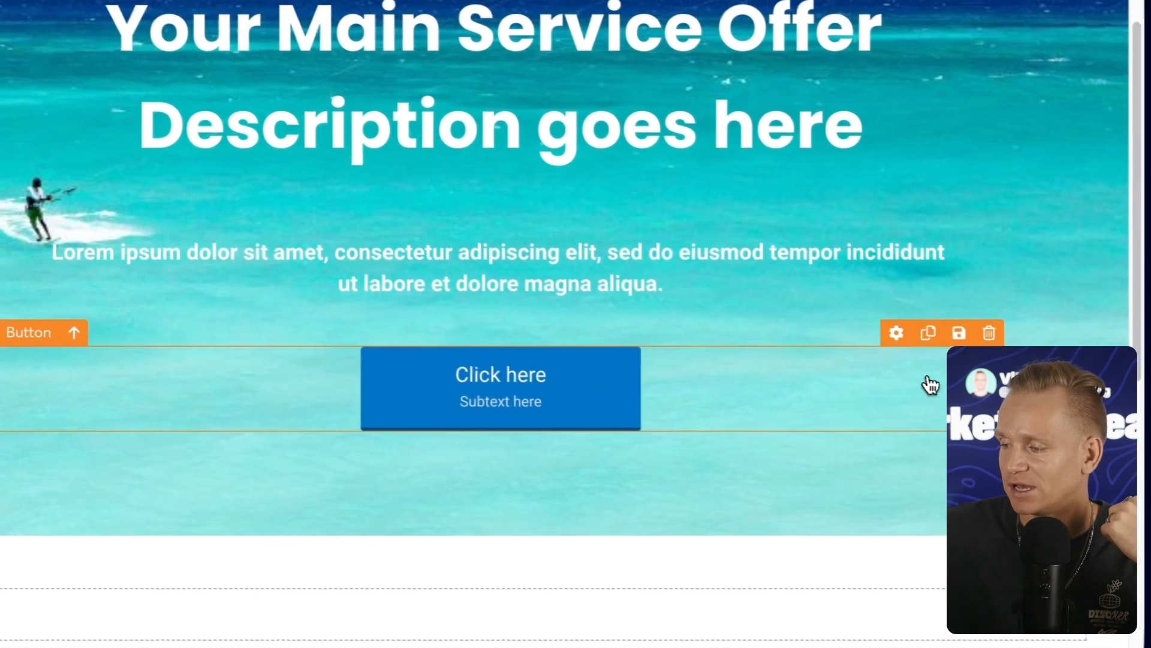
# Step: Duplicate the "Click here" button in the welcome section
pyautogui.click(952, 350)
pyautogui.click(879, 335)
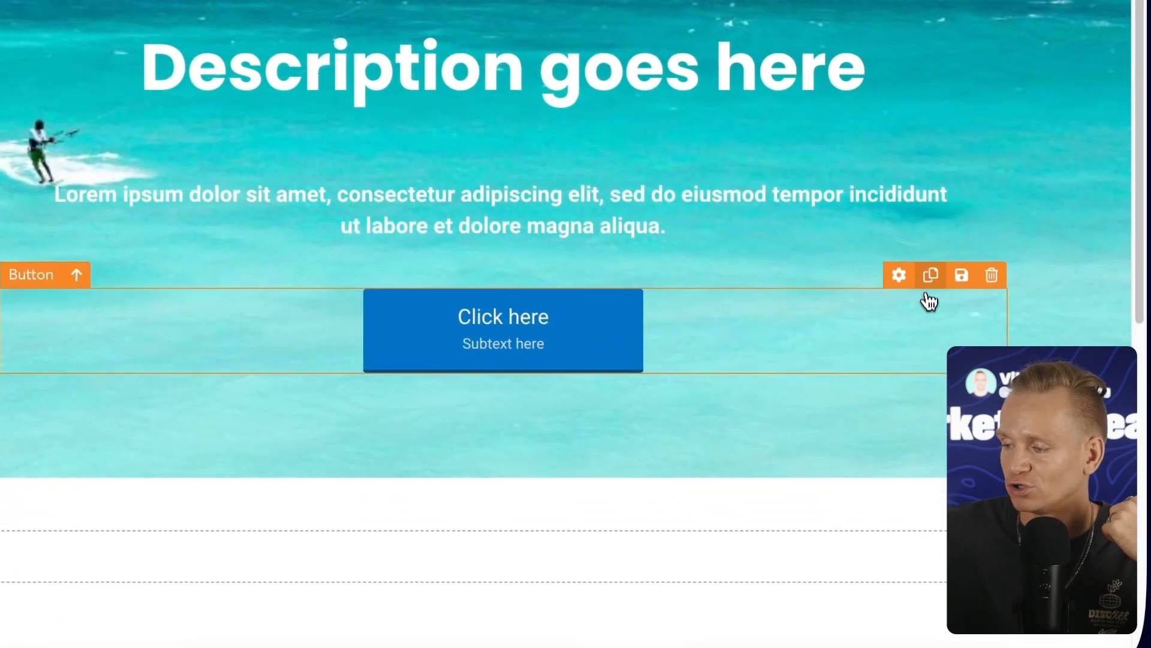
pyautogui.click(931, 276)
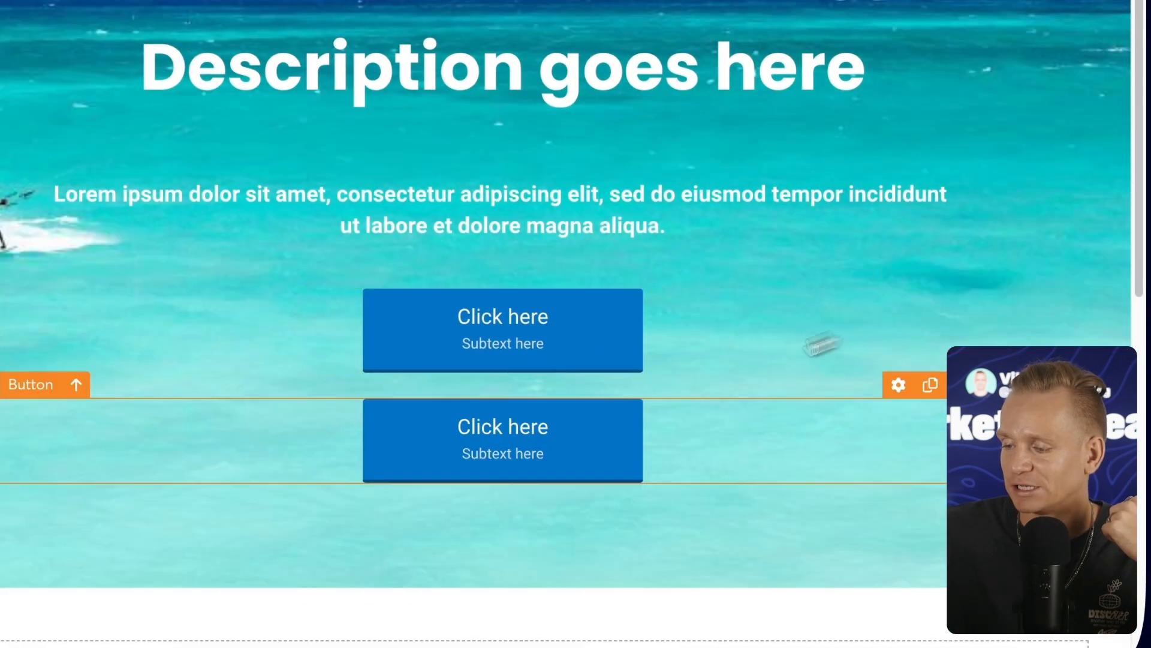
pyautogui.click(703, 325)
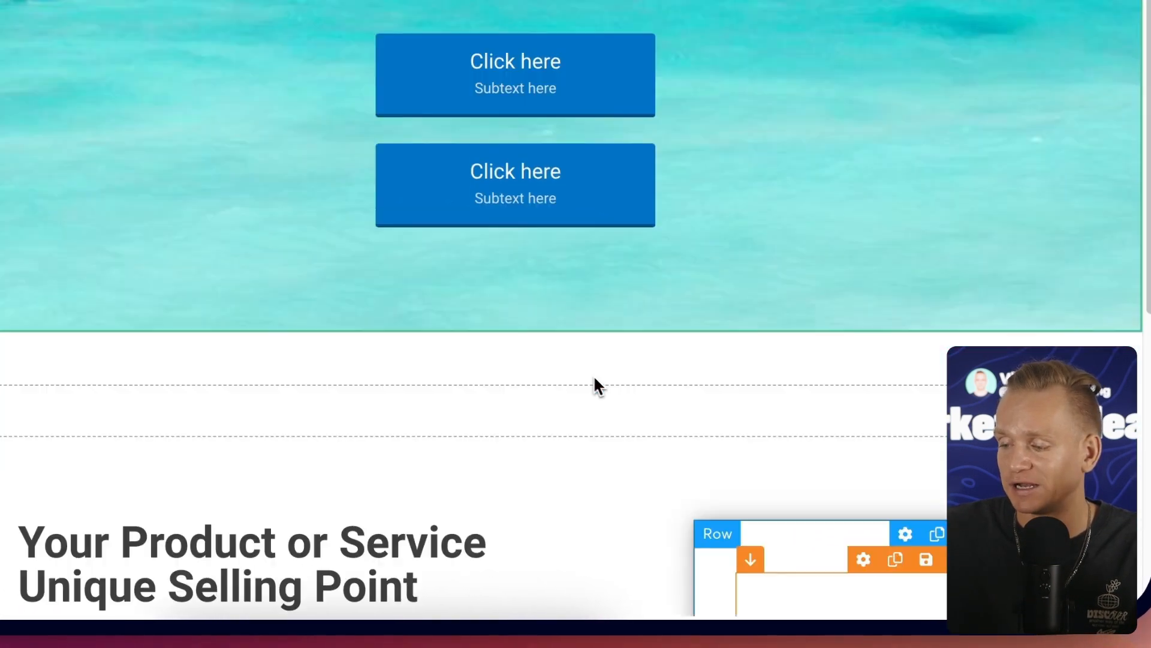
# Step: Look at the option for saving the upper "Click here" button as a reusable block, then close it without saving
pyautogui.scroll(-15, 598, 387)
pyautogui.scroll(15, 502, 493)
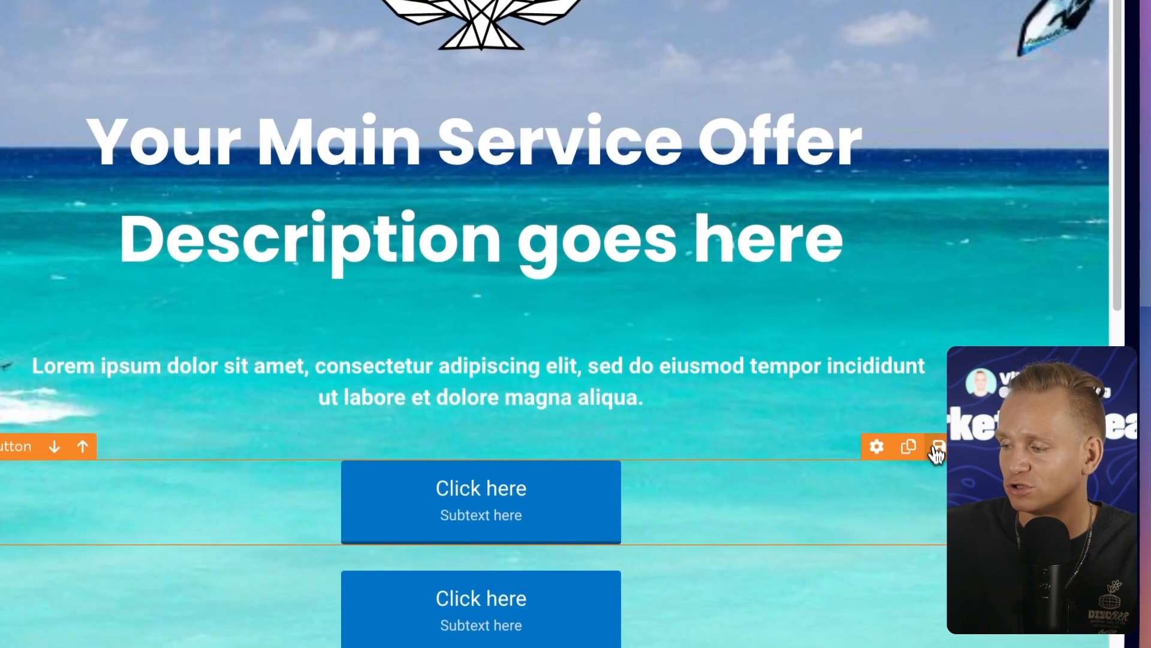
pyautogui.click(970, 325)
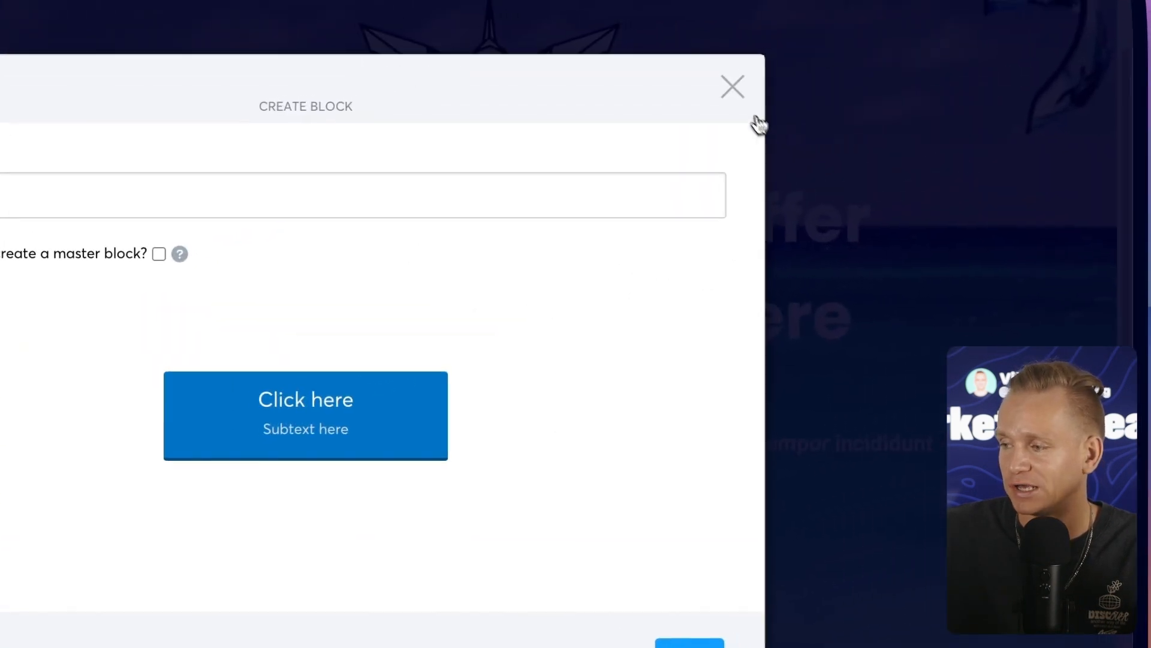
pyautogui.click(724, 7)
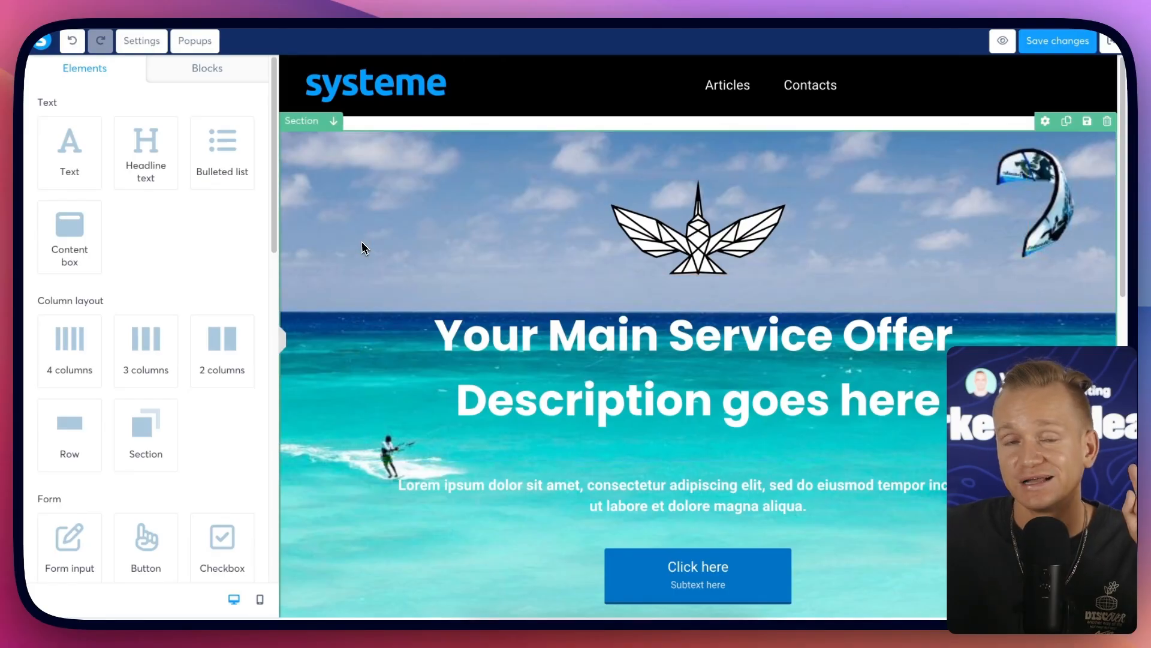
# Step: Bring up a subscription pop-up with an email field on the page for editing
pyautogui.click(200, 48)
pyautogui.click(153, 169)
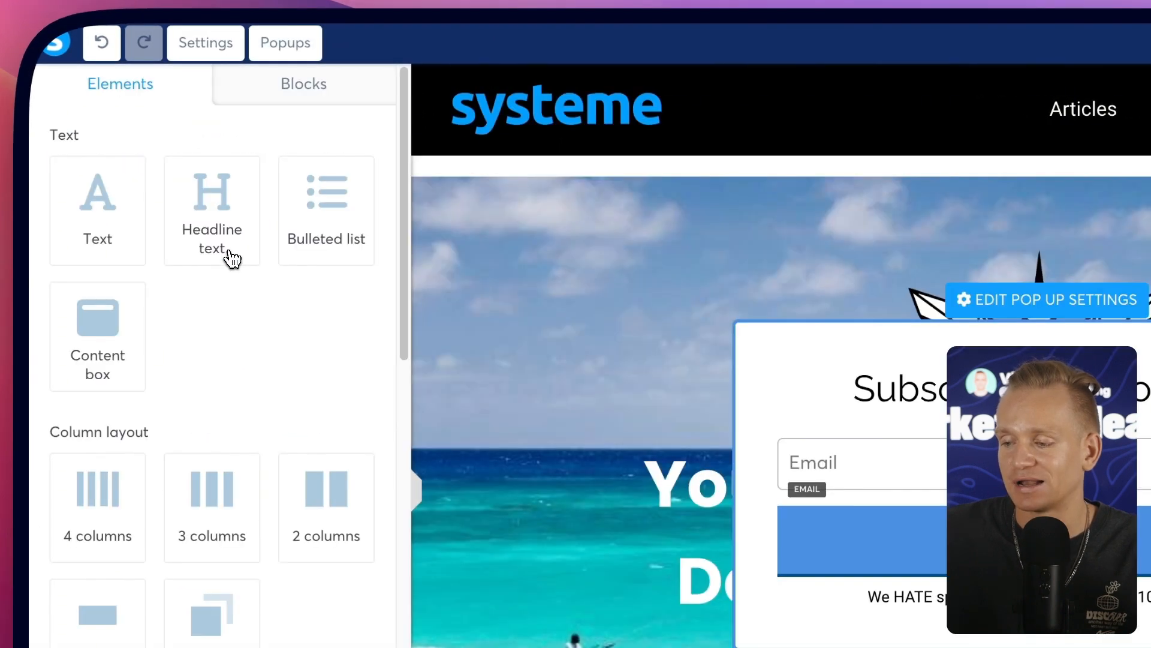
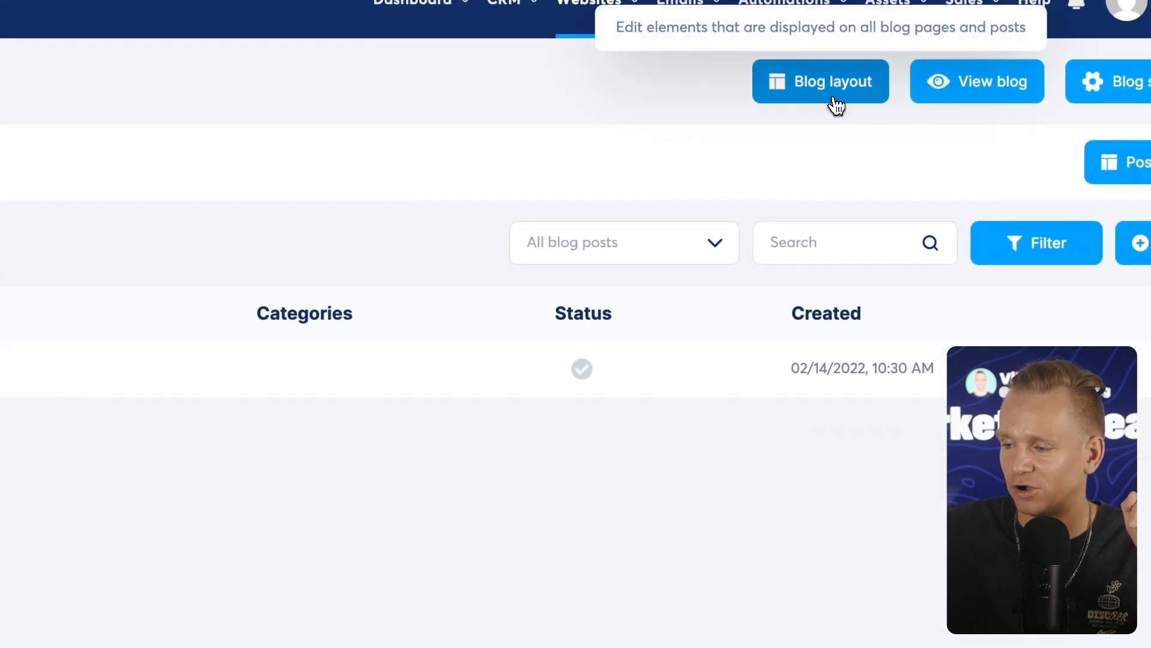
# Step: Open the blog layout for editing and rename the header menu's first item to "contact"
pyautogui.click(809, 100)
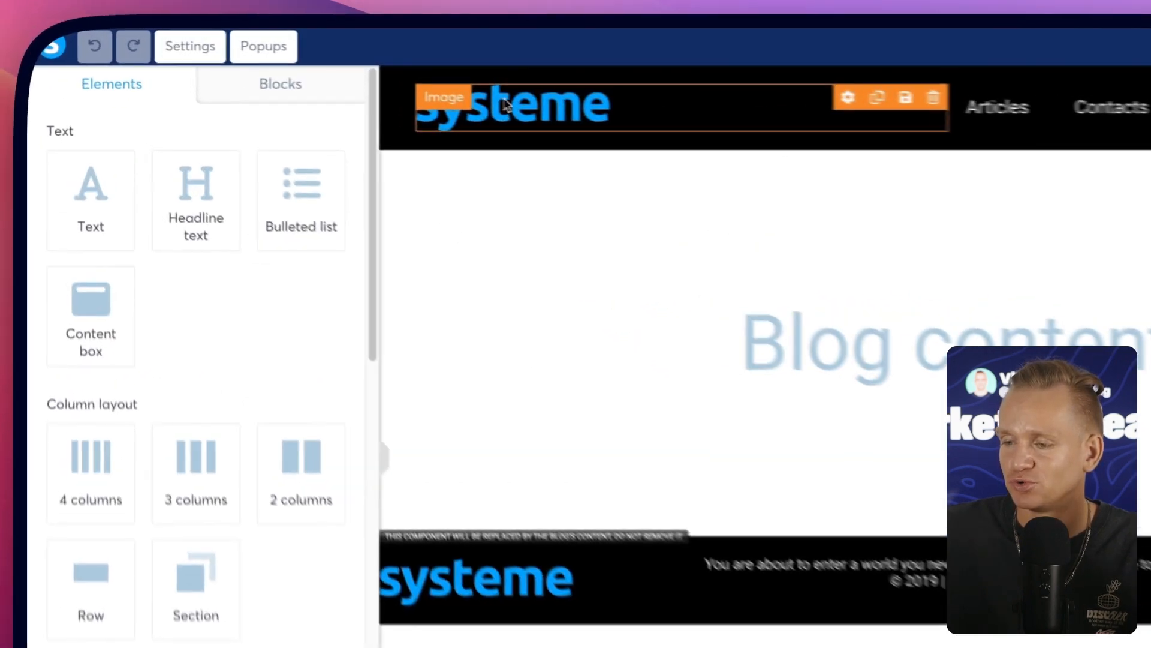
pyautogui.click(367, 77)
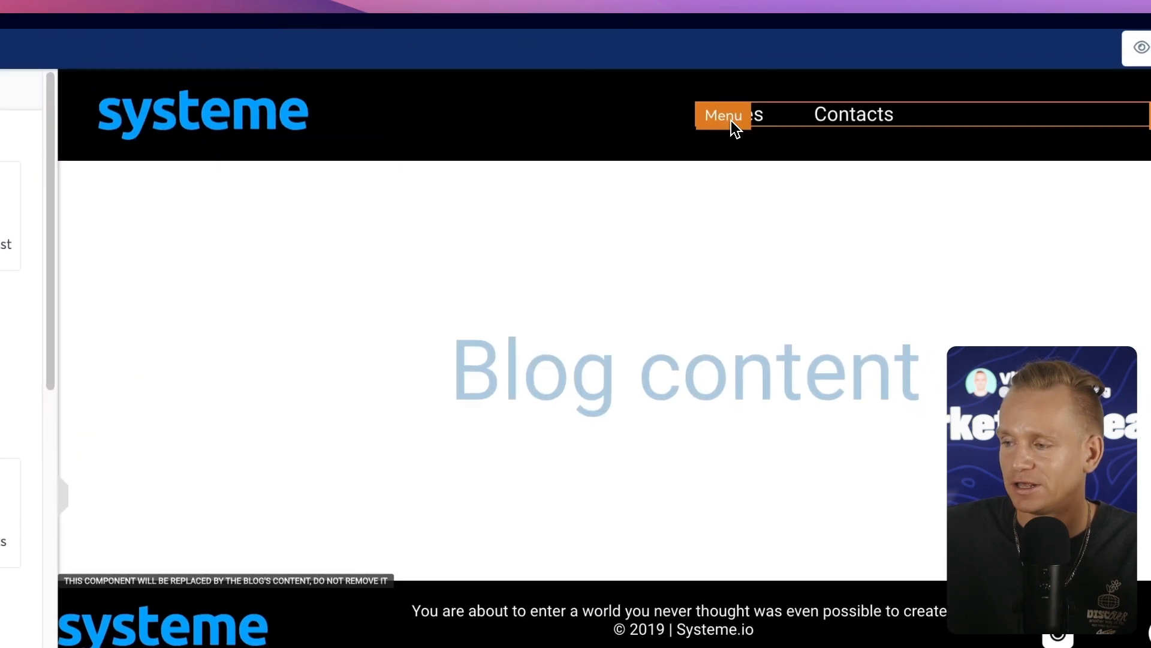
pyautogui.click(773, 128)
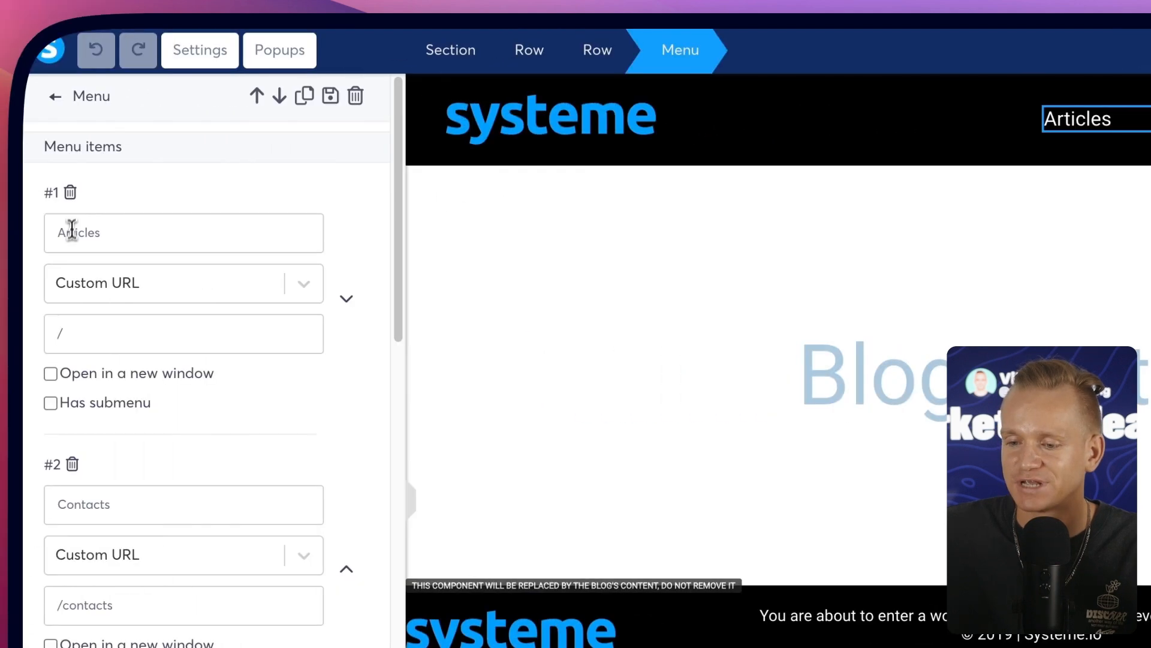
pyautogui.click(82, 240)
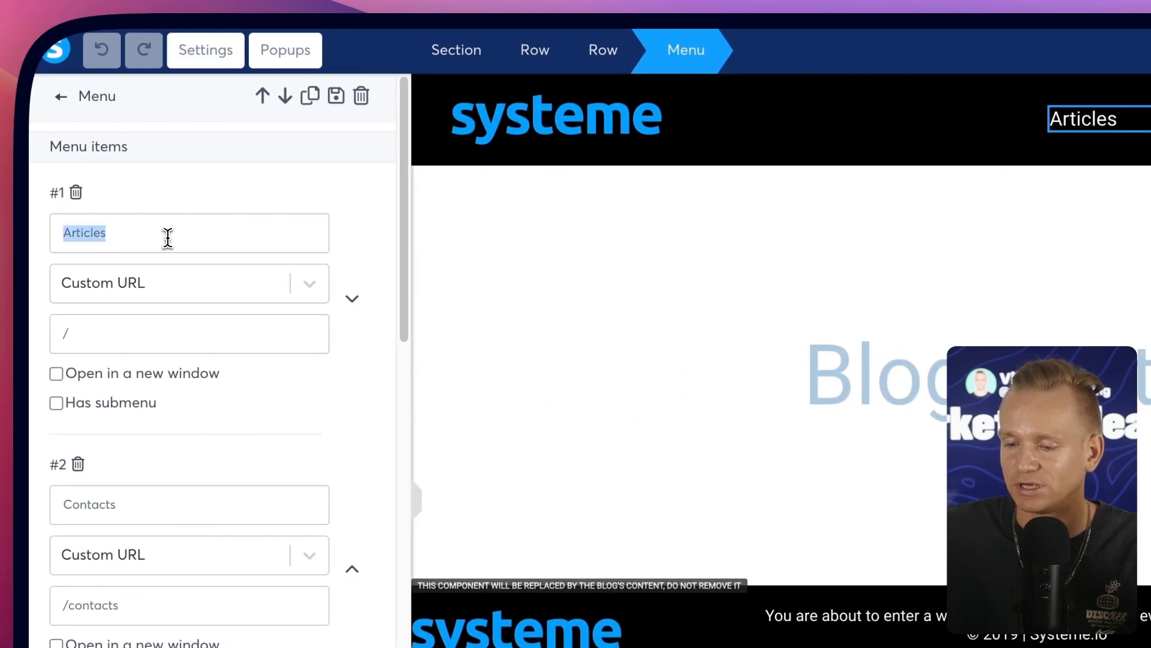
pyautogui.write('contact')
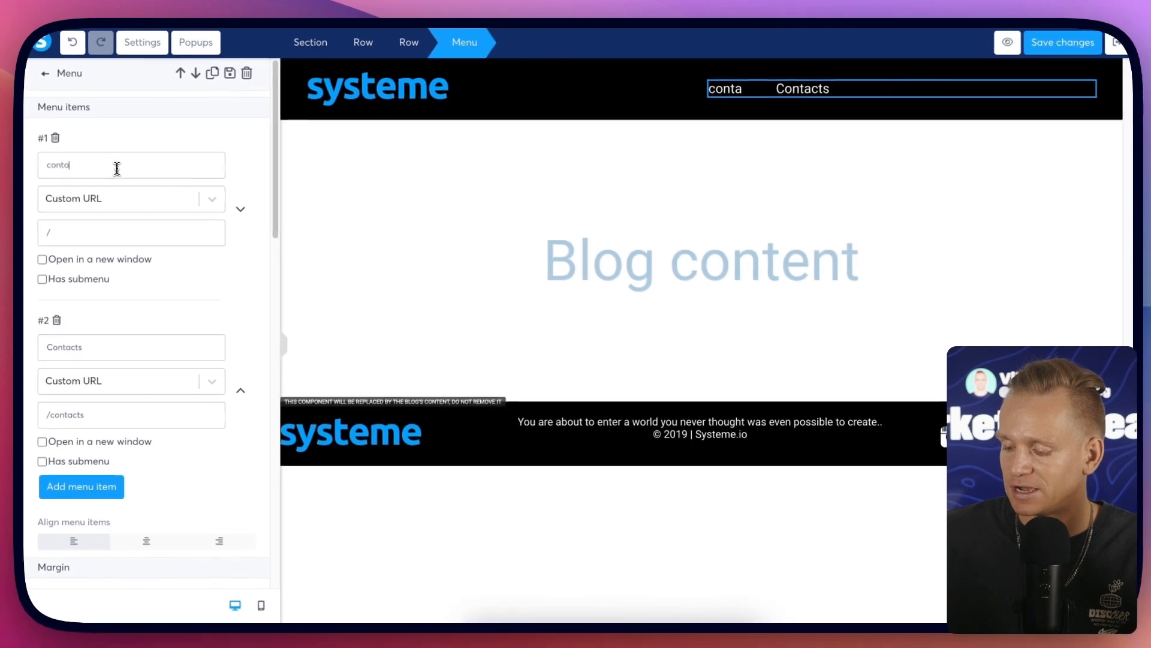
# Step: Change the first menu item's link type to Blog link and point it to the Contacts page
pyautogui.click(206, 200)
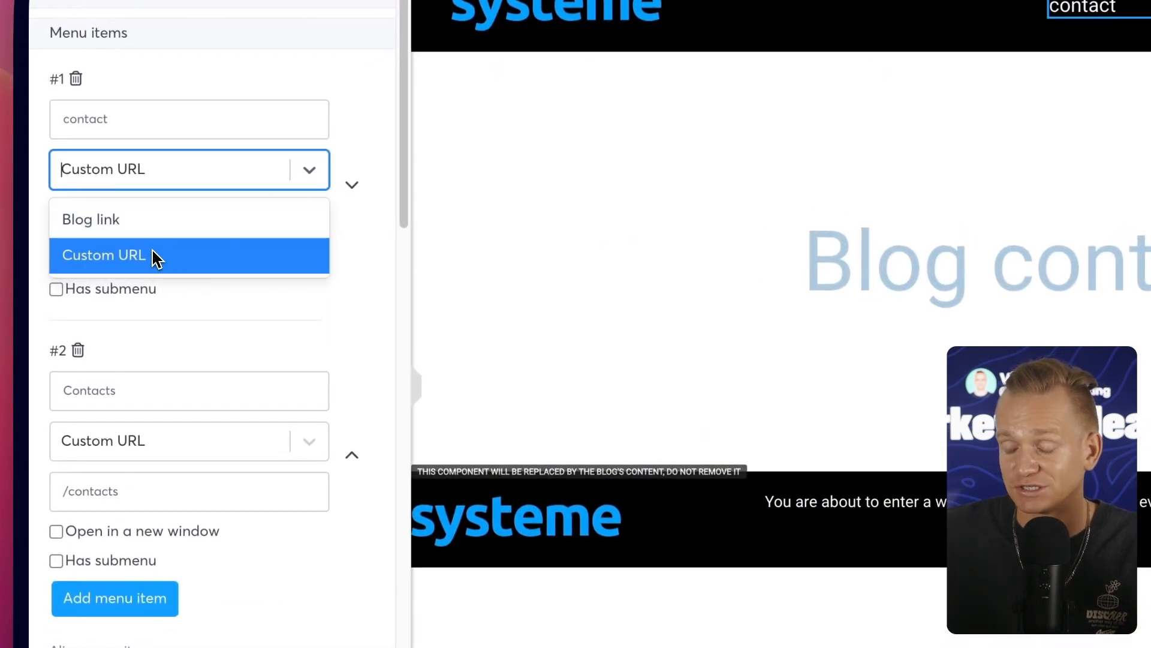
pyautogui.click(313, 229)
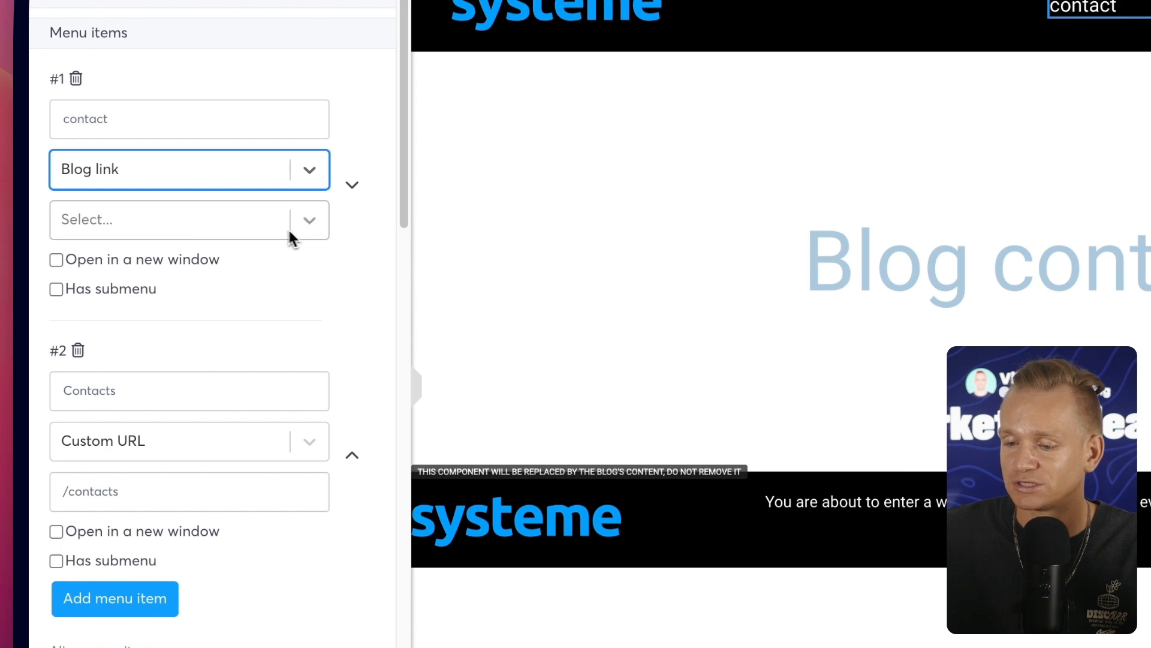
pyautogui.click(297, 235)
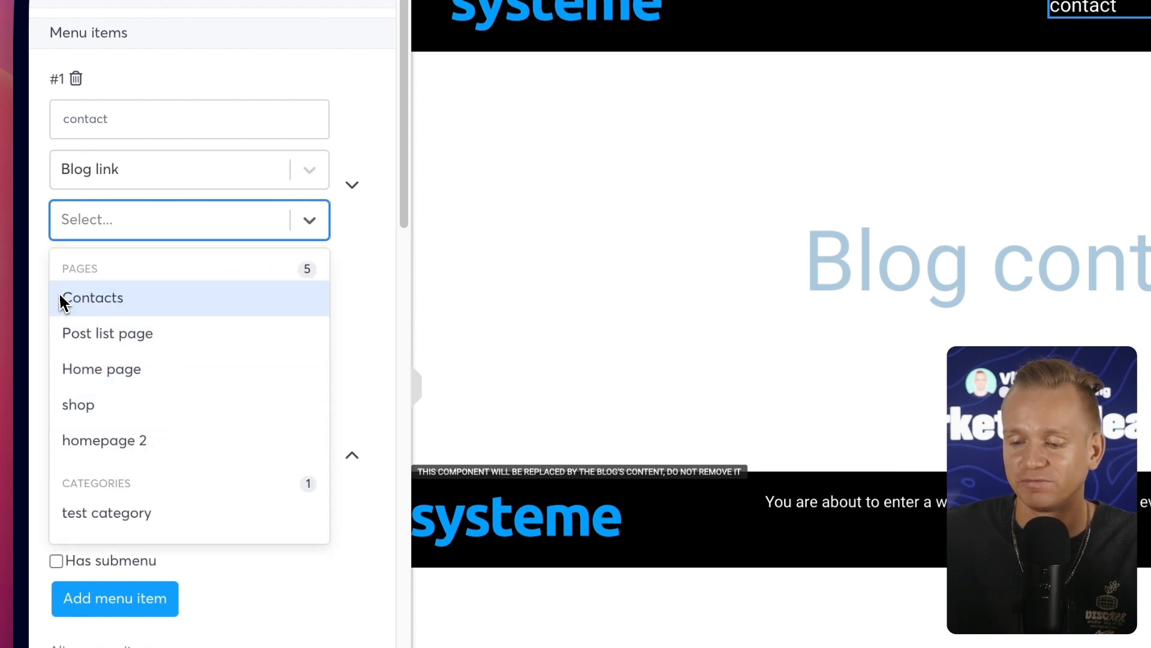
pyautogui.click(126, 304)
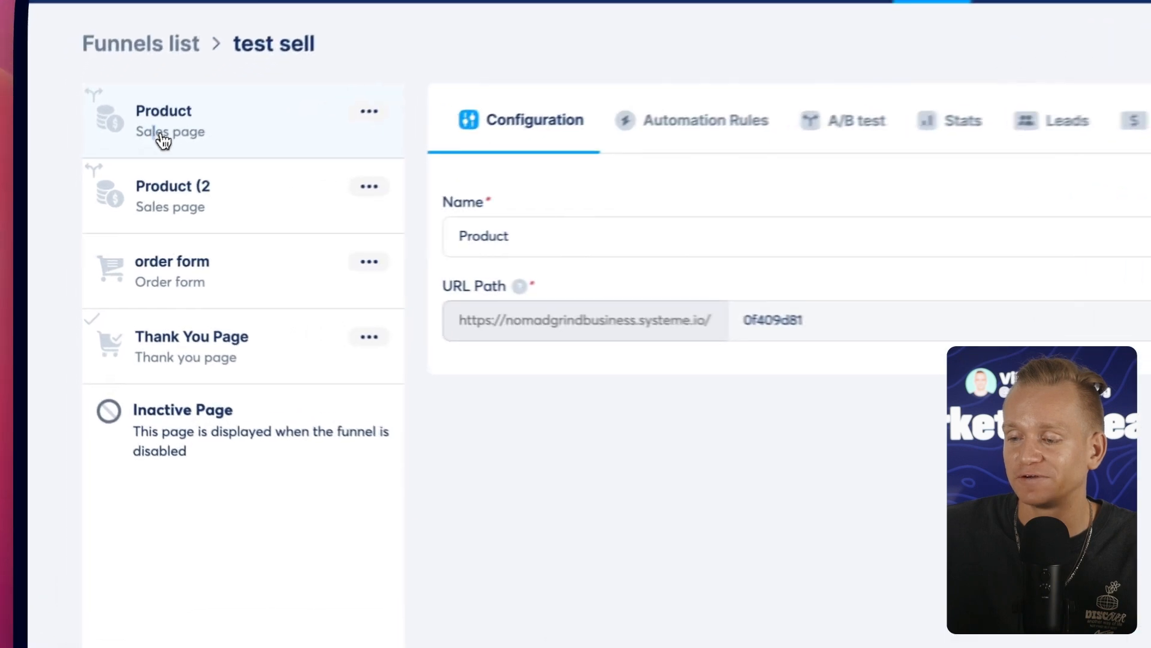
# Step: Look through the step types offered for a new step in the "test sell" funnel and close the form without creating one
pyautogui.moveTo(114, 173); pyautogui.dragTo(153, 179)
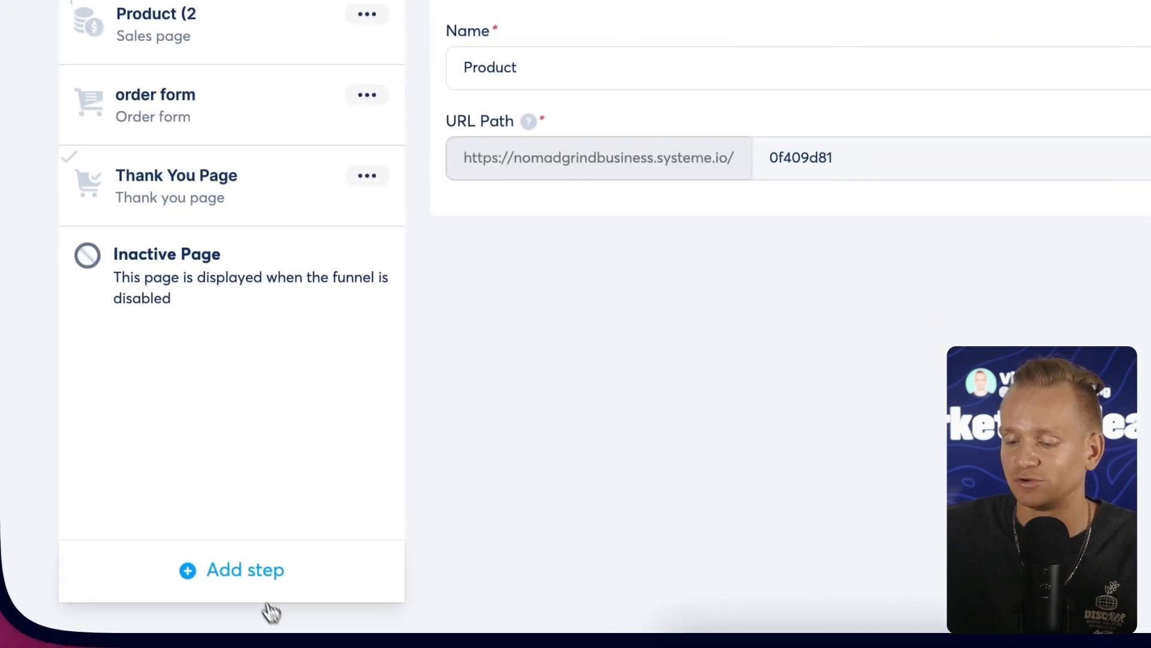
pyautogui.click(245, 566)
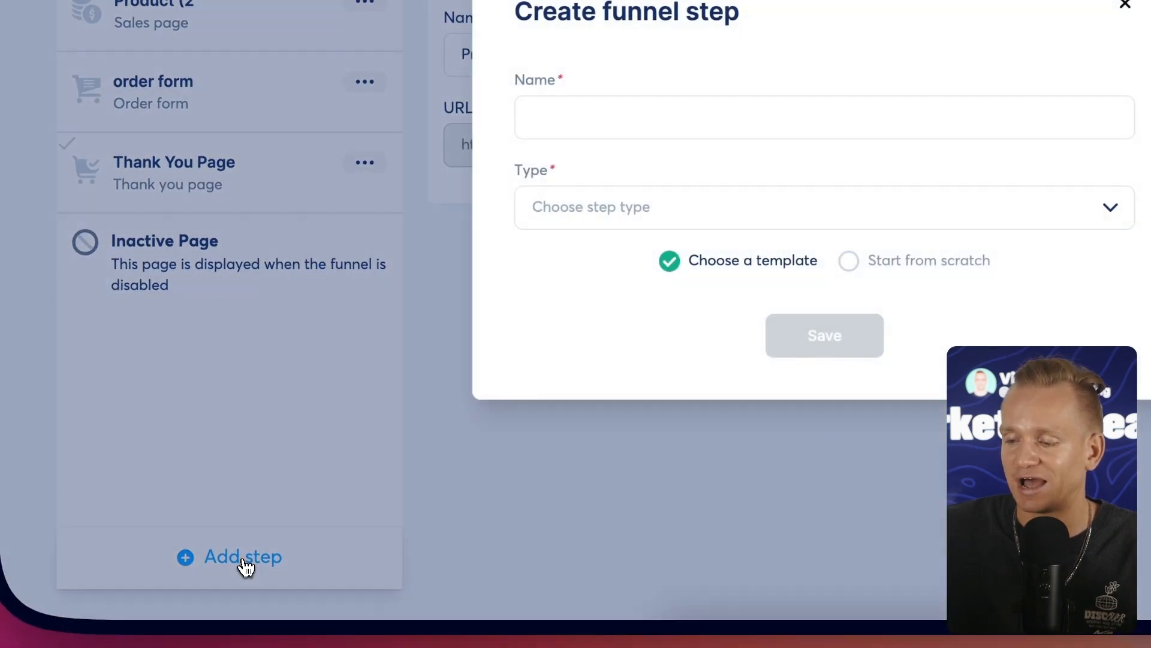
pyautogui.click(785, 210)
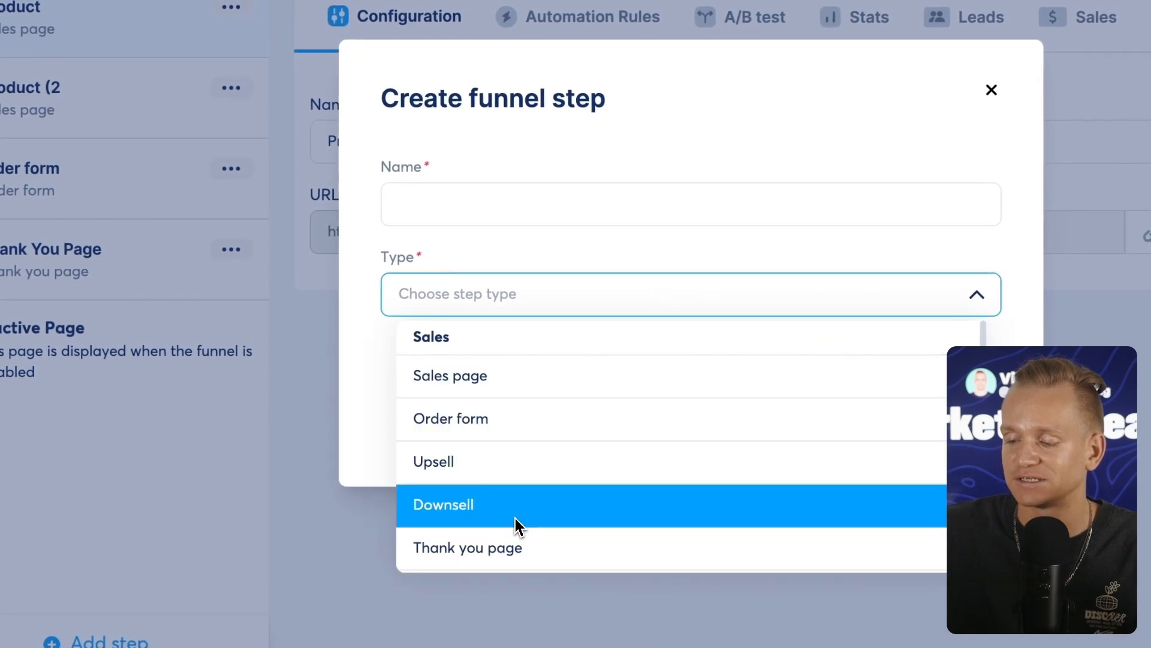
pyautogui.click(382, 363)
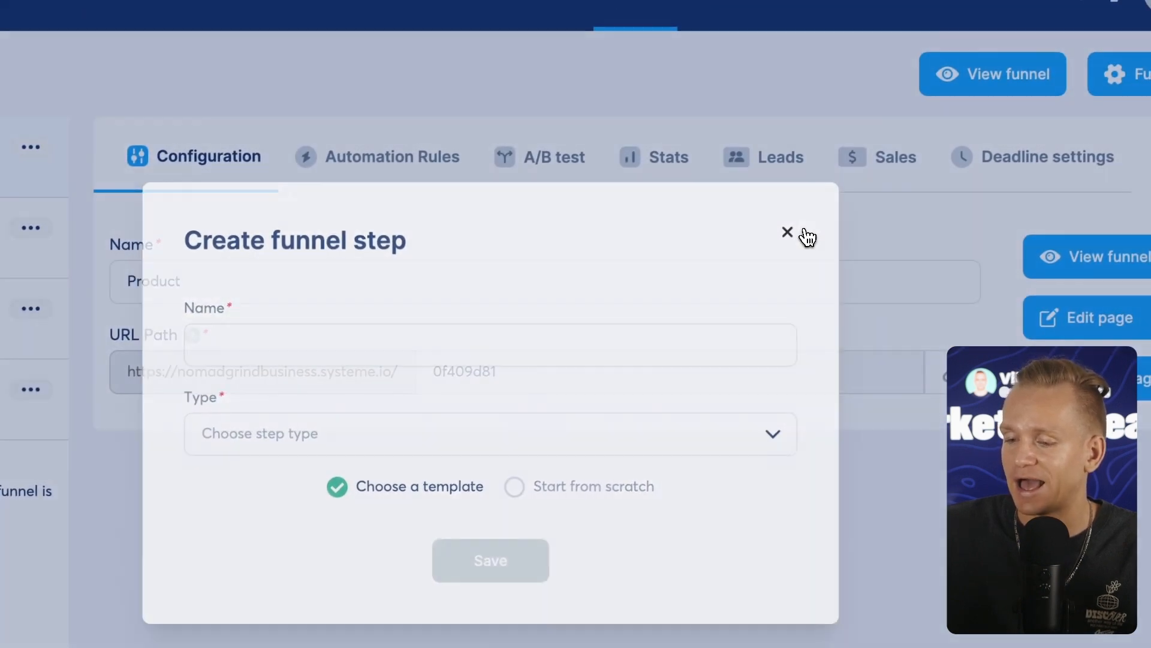
pyautogui.click(992, 90)
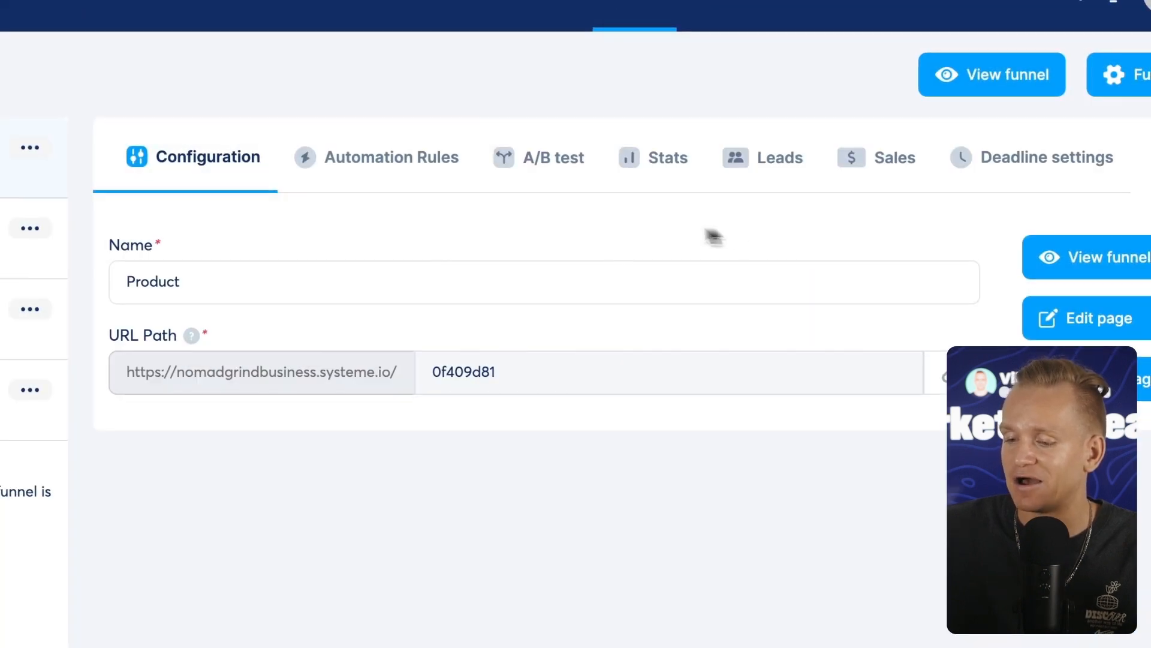
# Step: Review the Product step's automation rules, A/B test, stats, leads, sales and deadline settings
pyautogui.click(362, 176)
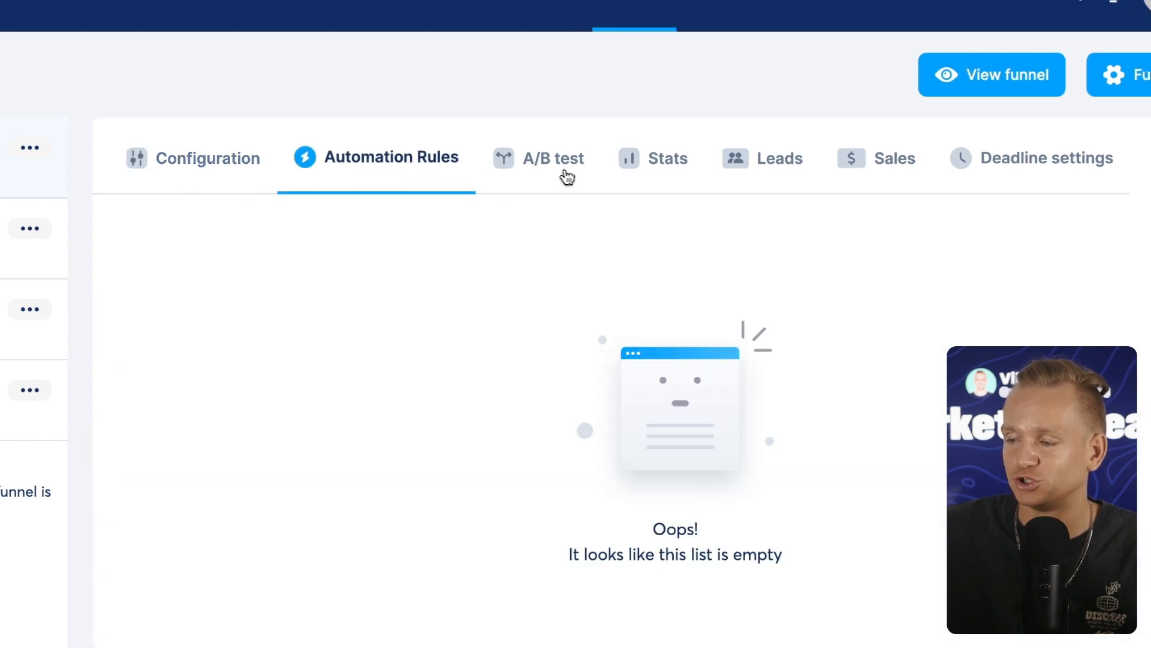
pyautogui.click(569, 176)
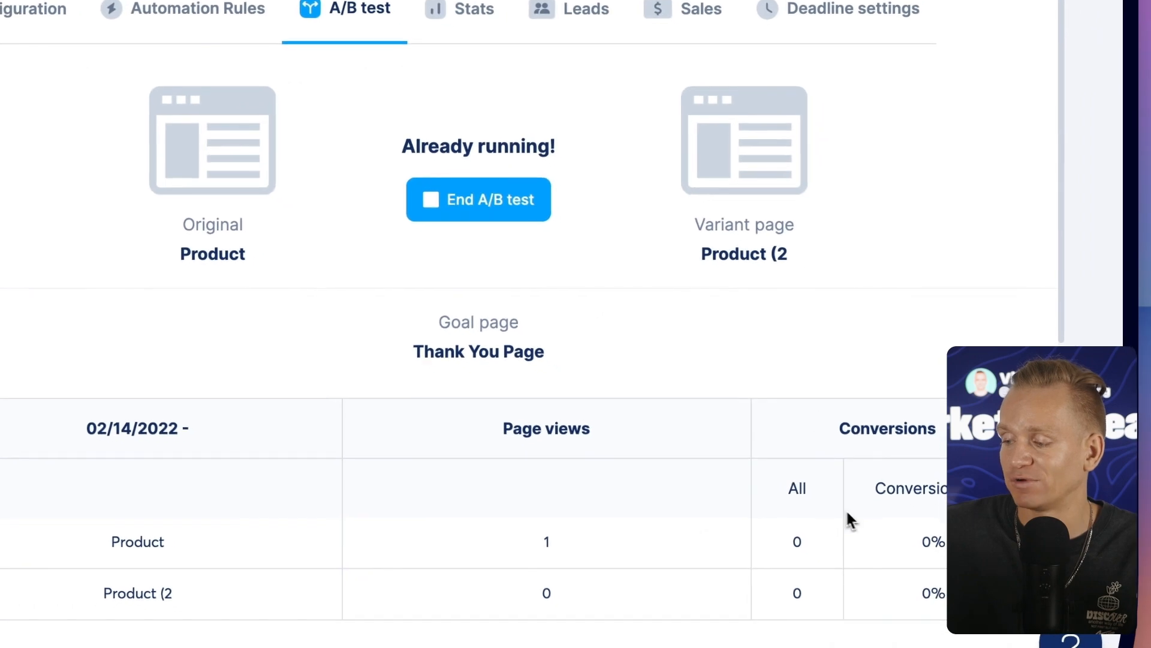
pyautogui.click(475, 31)
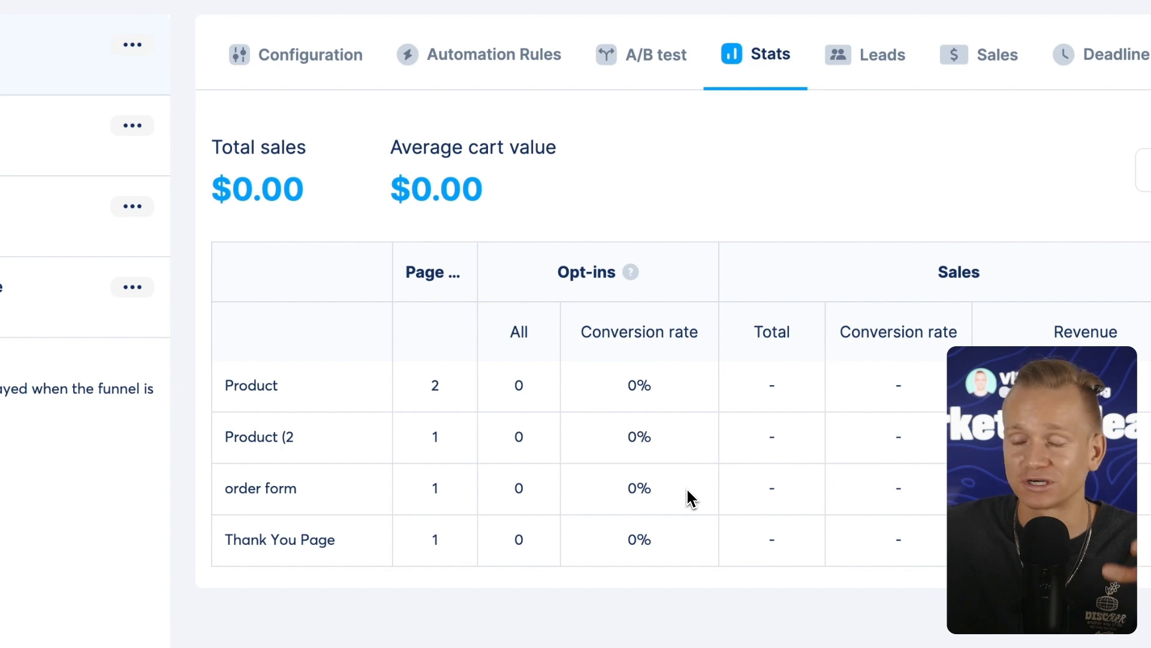
pyautogui.click(899, 56)
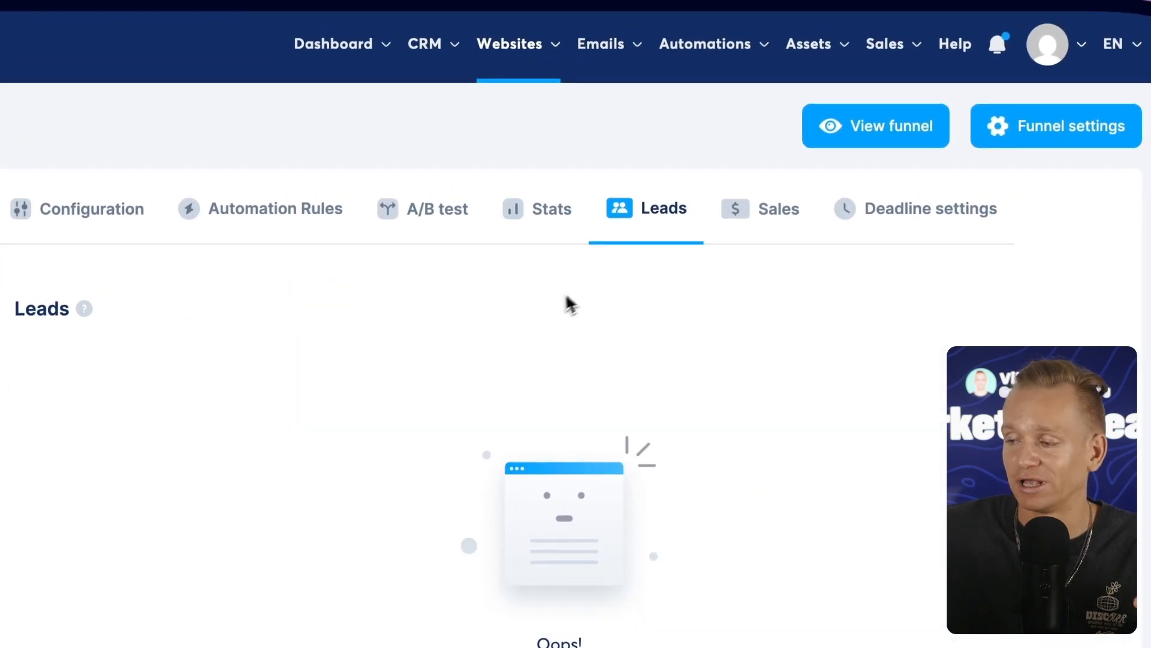
pyautogui.click(759, 234)
pyautogui.click(939, 231)
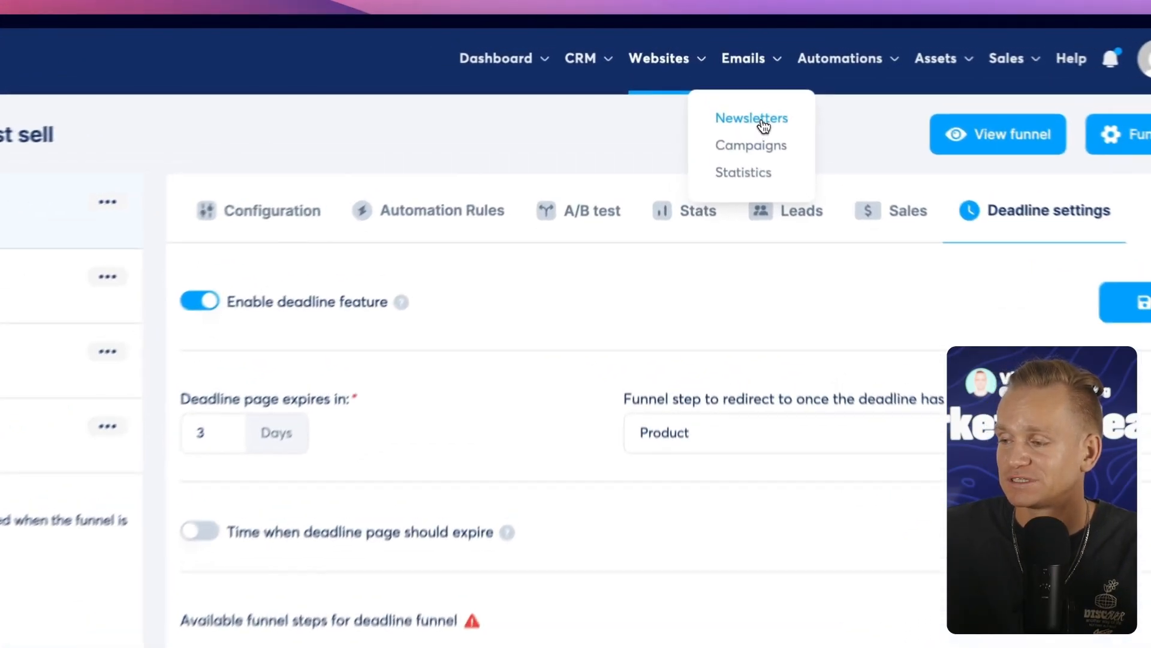
# Step: View the email campaigns list and open "test workflow" from the automation workflows
pyautogui.click(736, 164)
pyautogui.moveTo(848, 72)
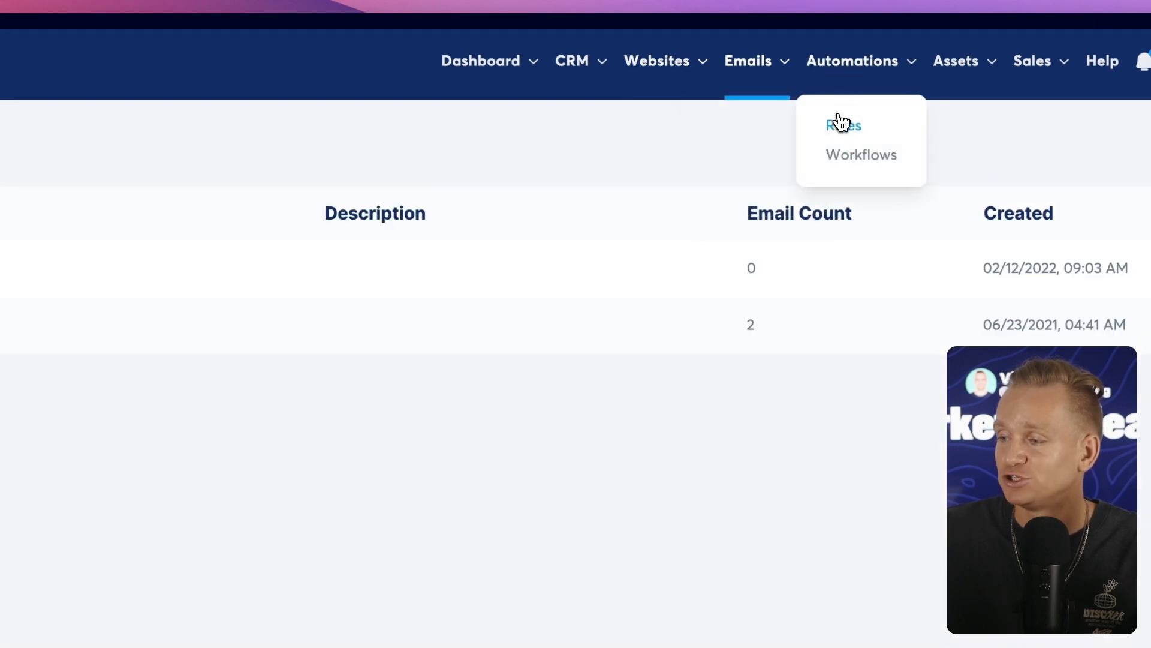
pyautogui.click(858, 147)
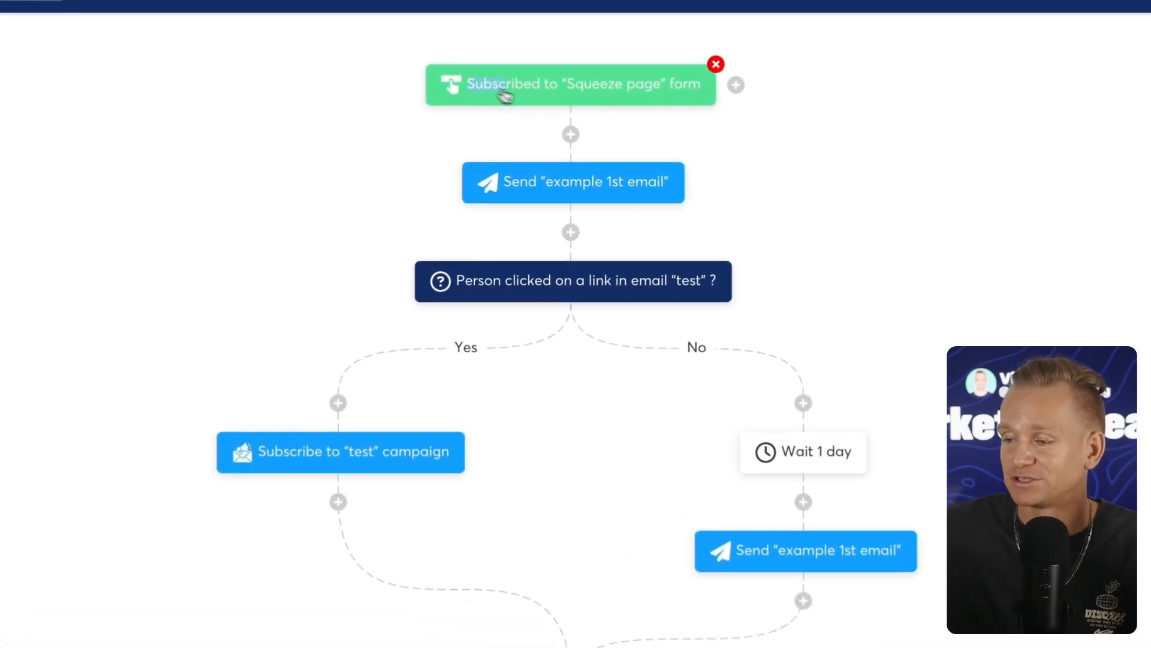
# Step: Examine the workflow's "Squeeze page" form trigger and its "example 1st email" action, and exit the workflow
pyautogui.click(629, 104)
pyautogui.click(611, 207)
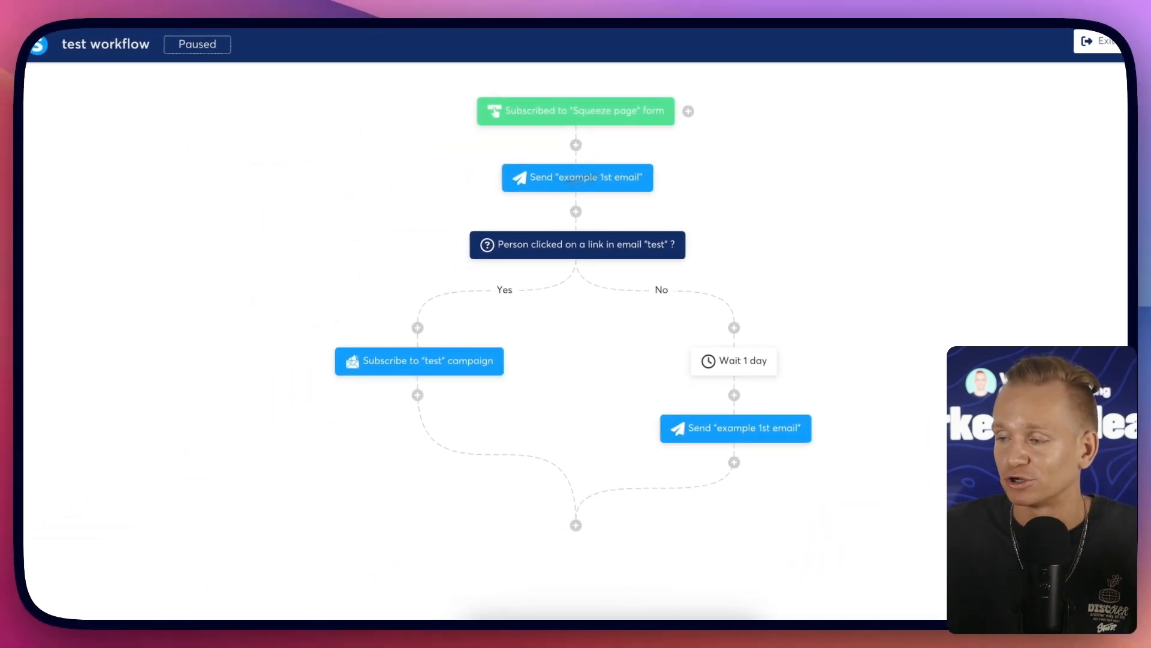
pyautogui.click(1095, 42)
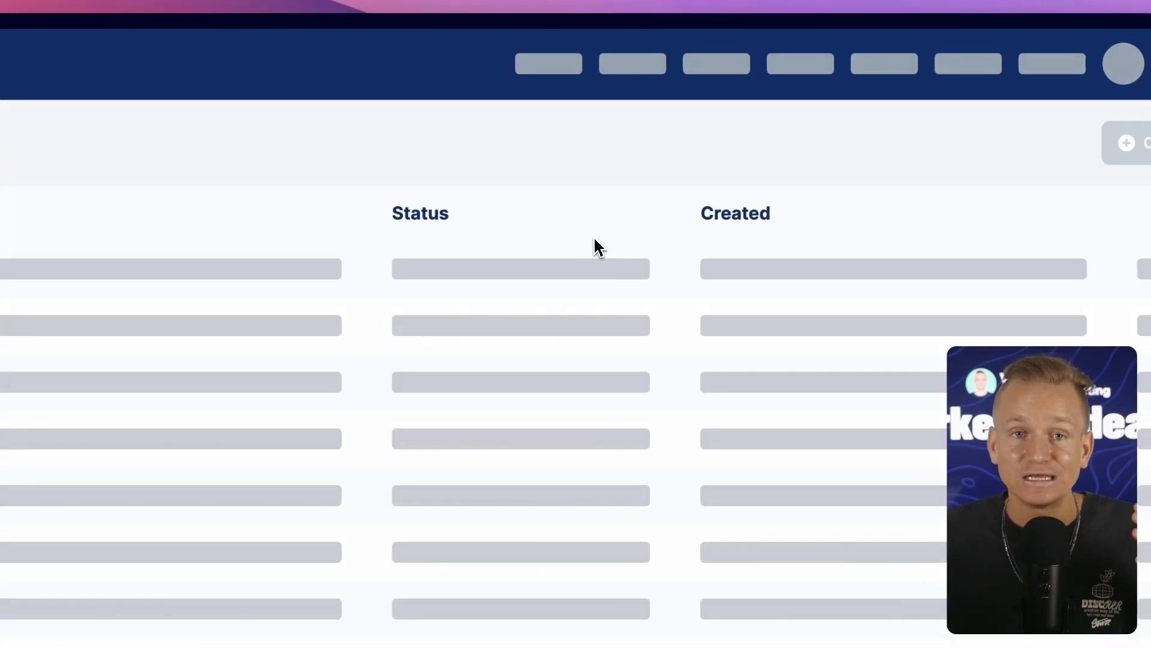
pyautogui.moveTo(816, 65)
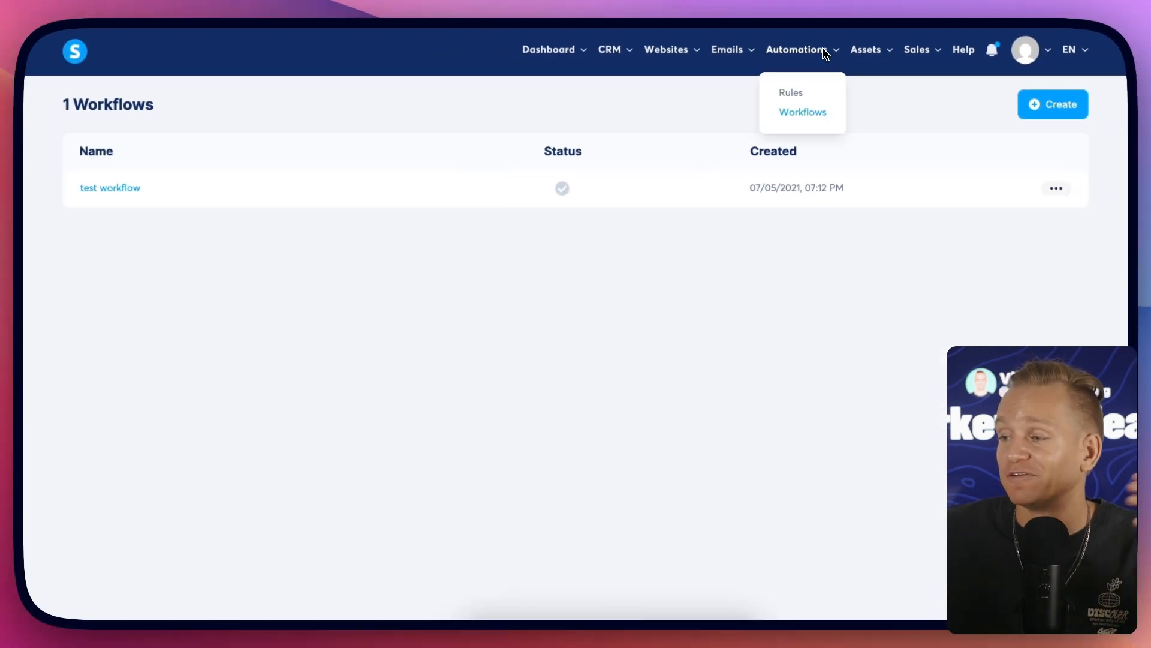
pyautogui.moveTo(872, 62)
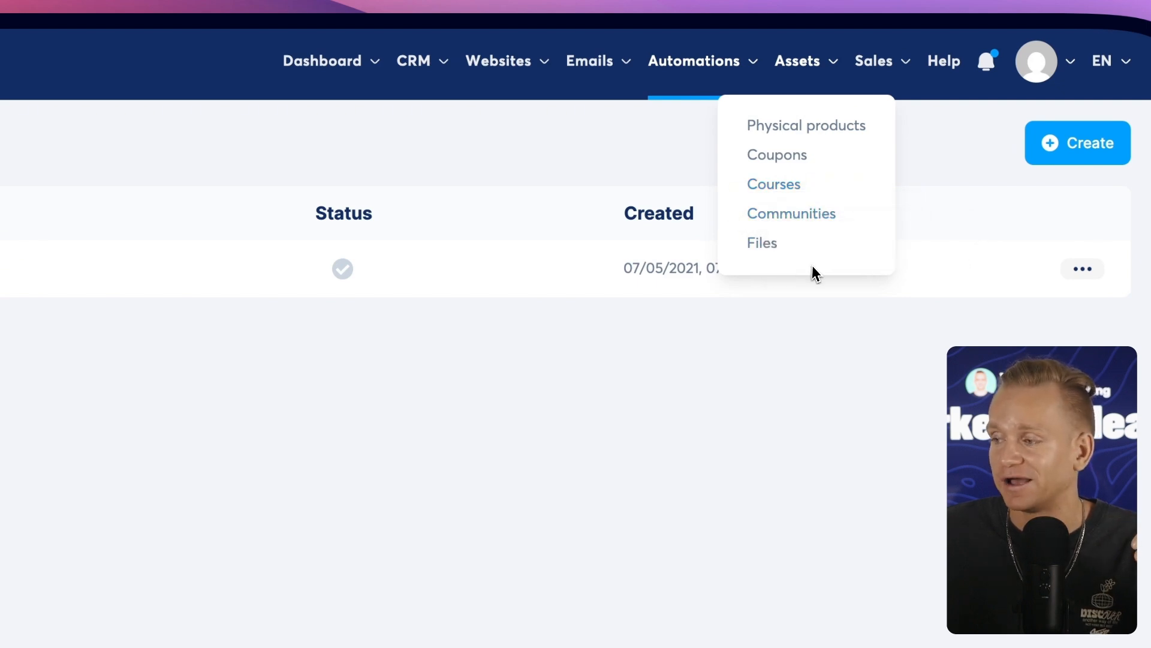
pyautogui.moveTo(890, 70)
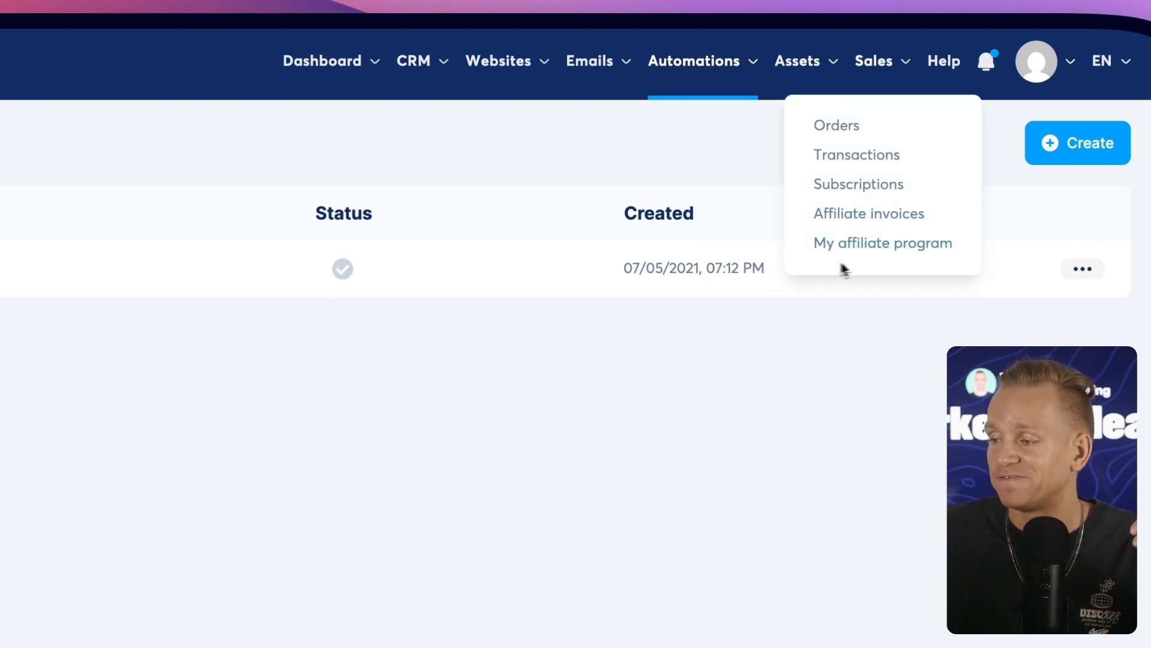
pyautogui.moveTo(845, 278); pyautogui.dragTo(606, 137)
# Step: Switch to the systeme.io pricing page and examine the plan comparison from email automation through sales funnels, payment processors and e-commerce to online courses
pyautogui.moveTo(423, 75)
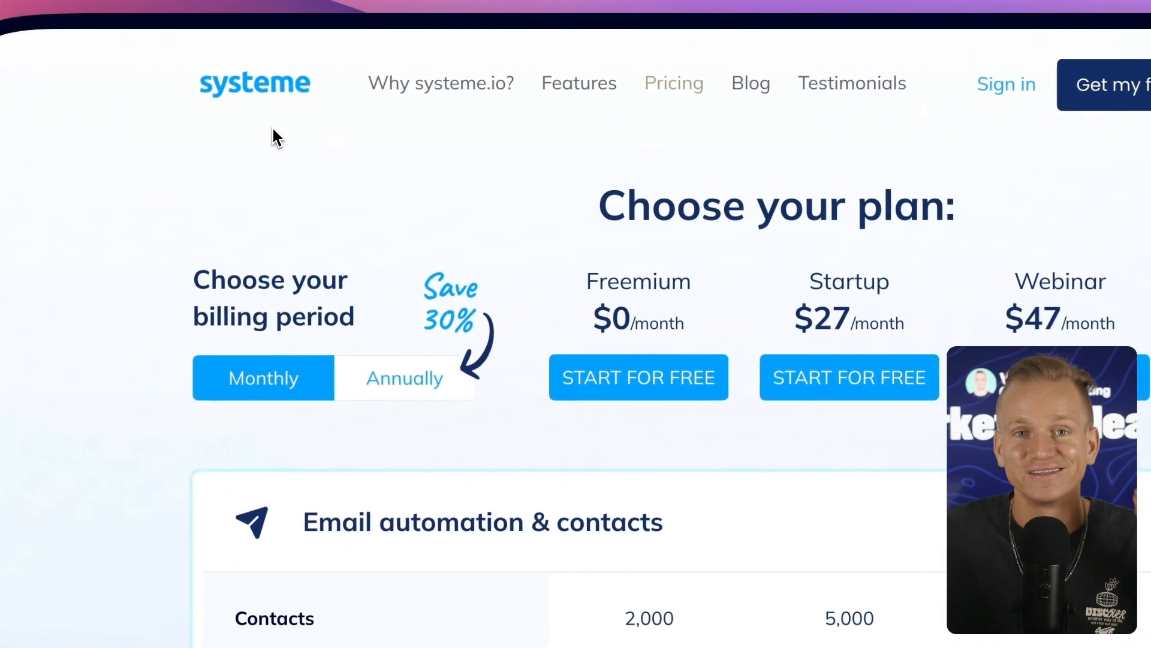
pyautogui.scroll(-1, 711, 270)
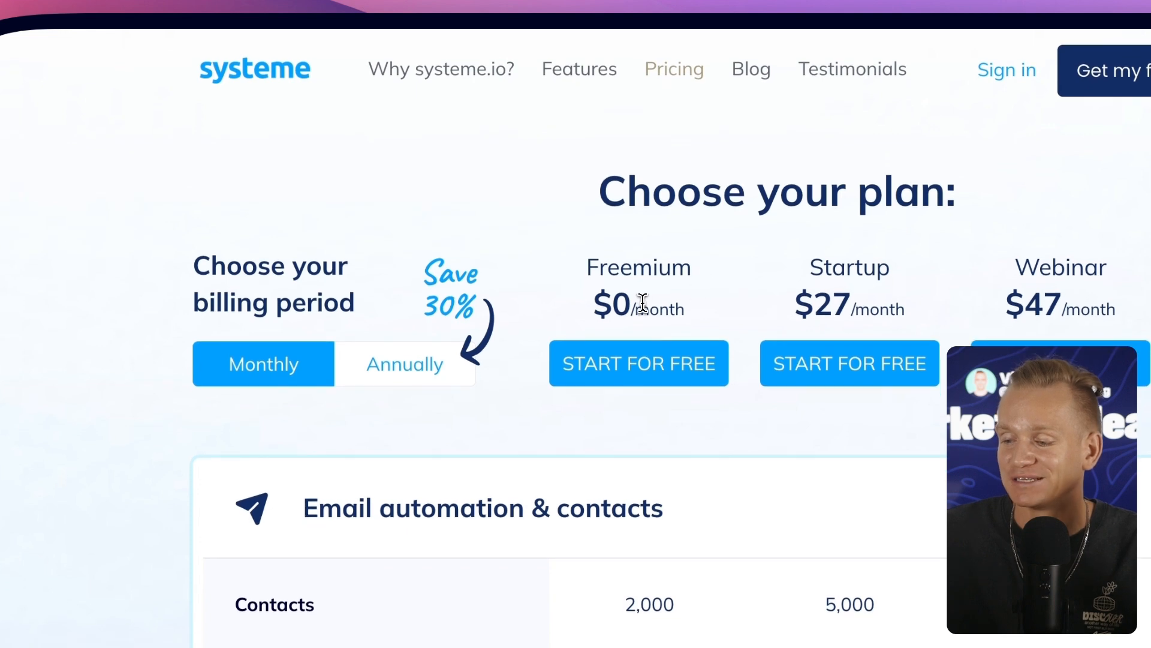
pyautogui.scroll(-9, 660, 306)
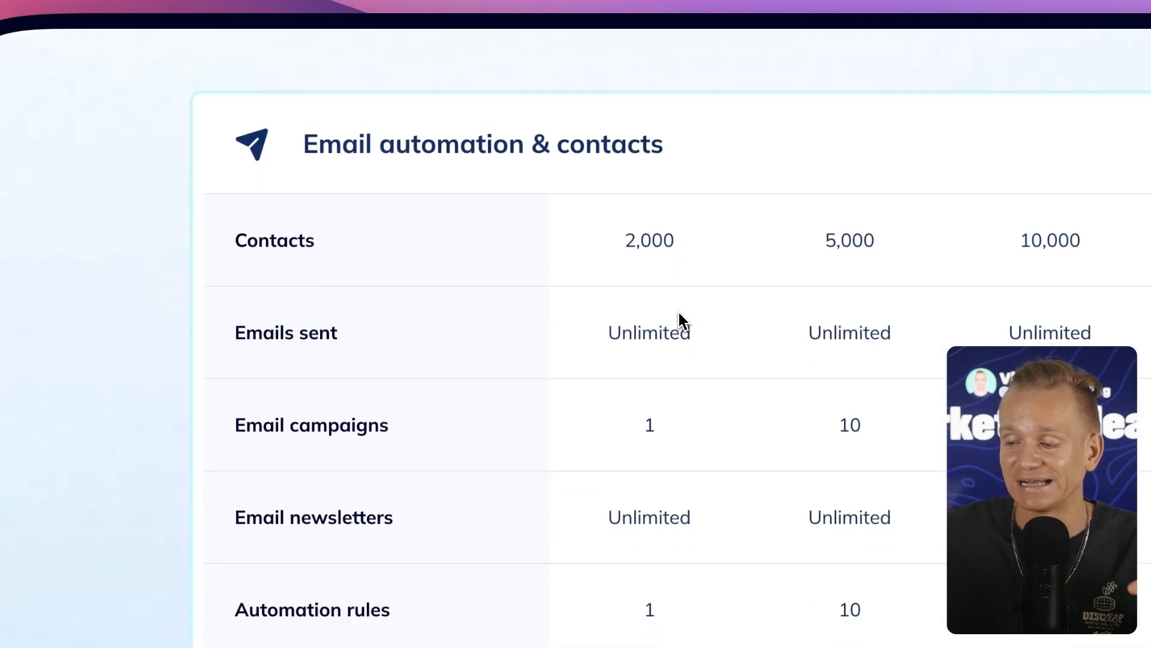
pyautogui.scroll(-3, 527, 237)
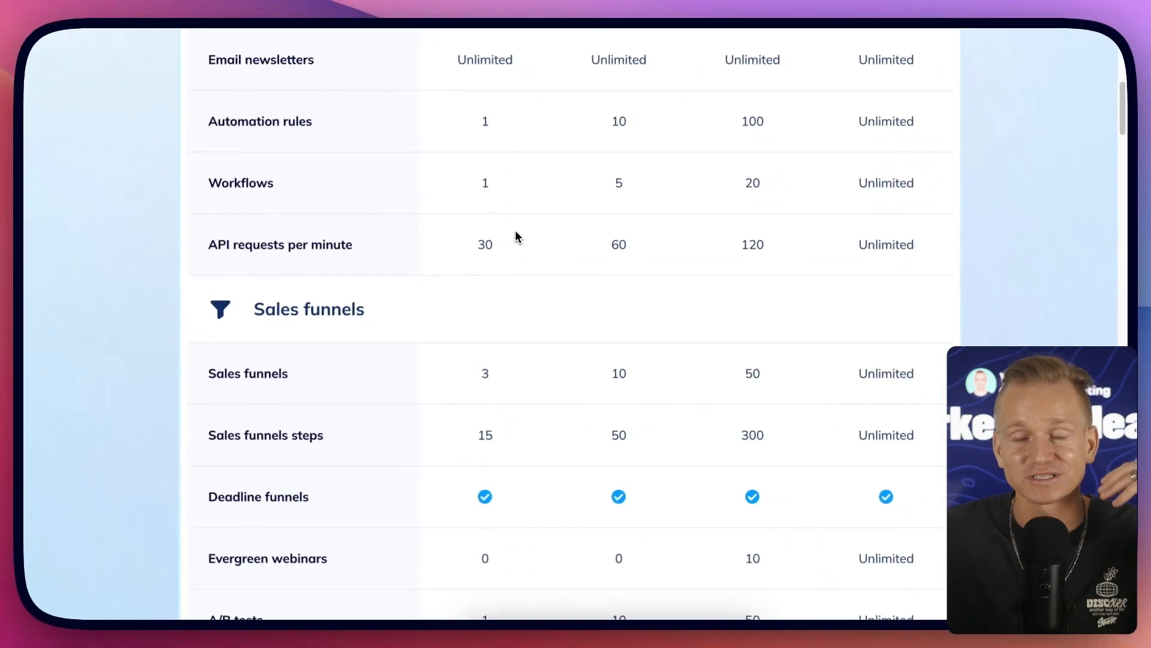
pyautogui.scroll(-10, 504, 237)
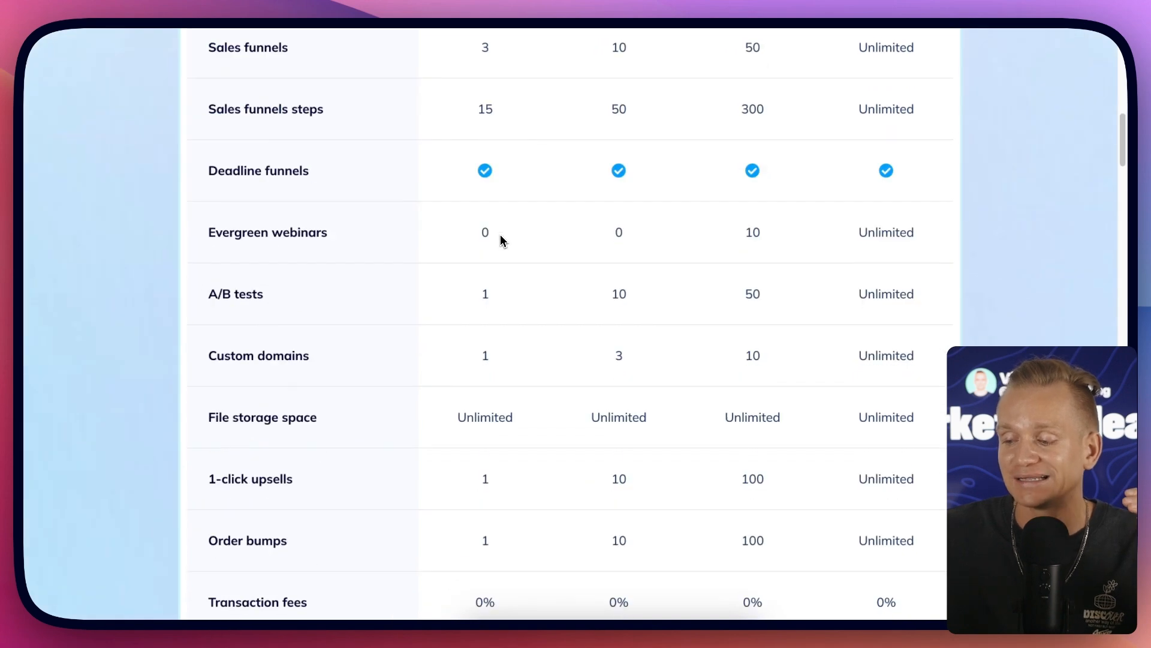
pyautogui.scroll(-12, 502, 245)
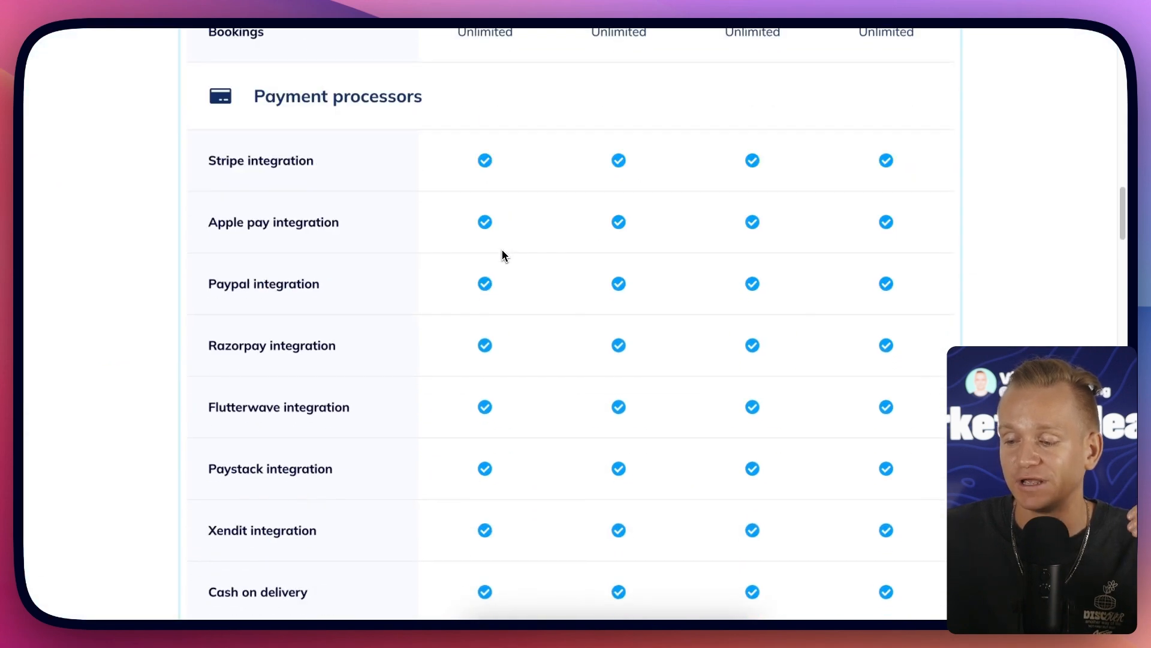
pyautogui.scroll(-15, 504, 252)
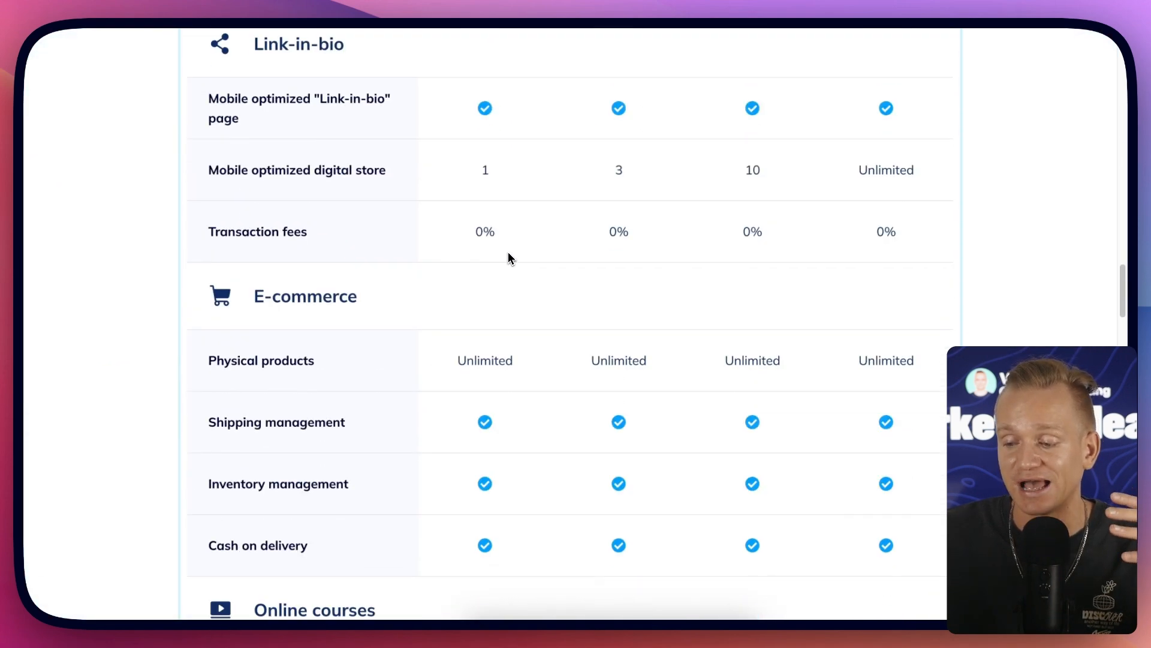
pyautogui.scroll(-15, 508, 258)
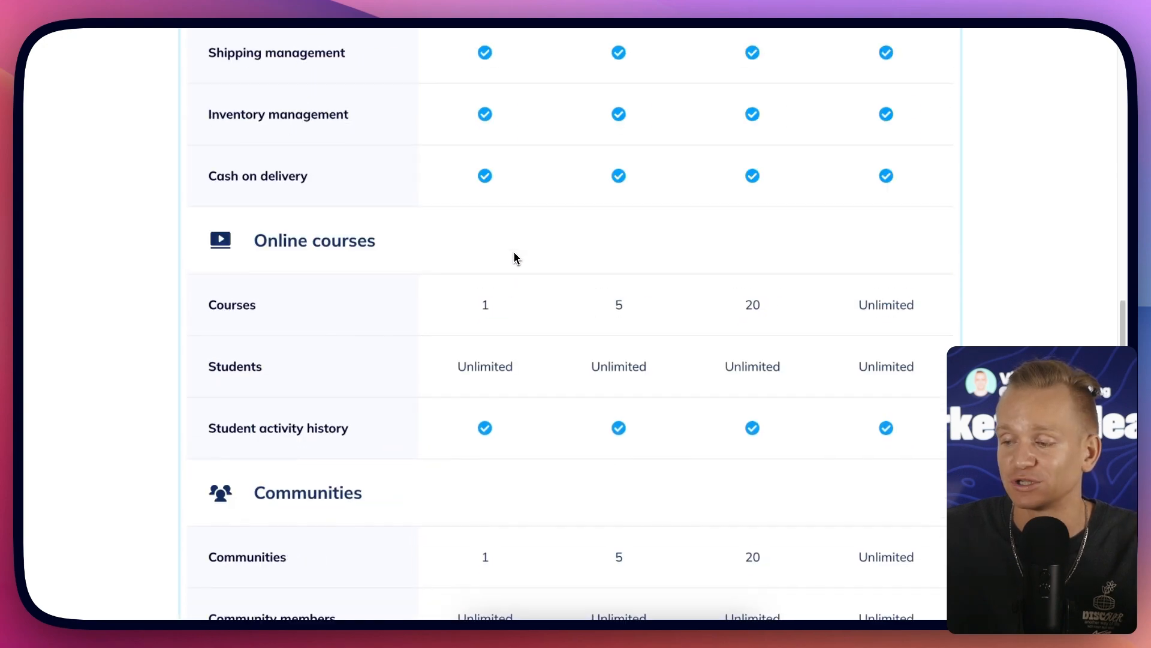
# Step: Return to the plan prices and compare them with each plan's email automation and contacts limits
pyautogui.scroll(20, 515, 239)
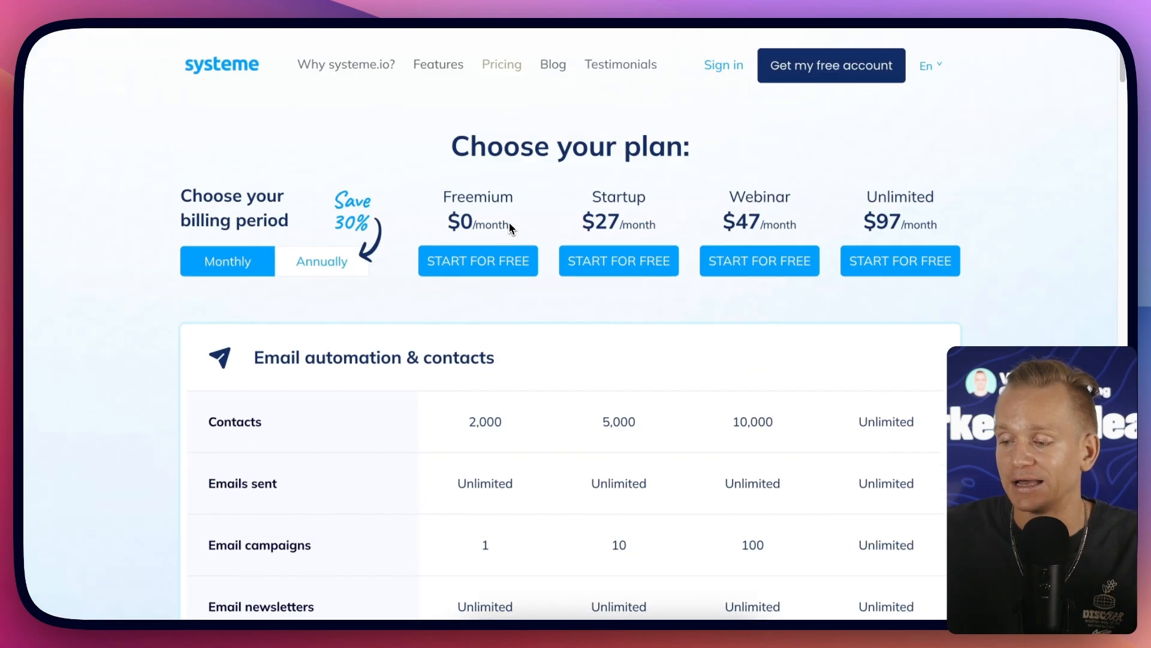
pyautogui.scroll(-8, 511, 223)
pyautogui.scroll(7, 513, 228)
pyautogui.scroll(-3, 514, 231)
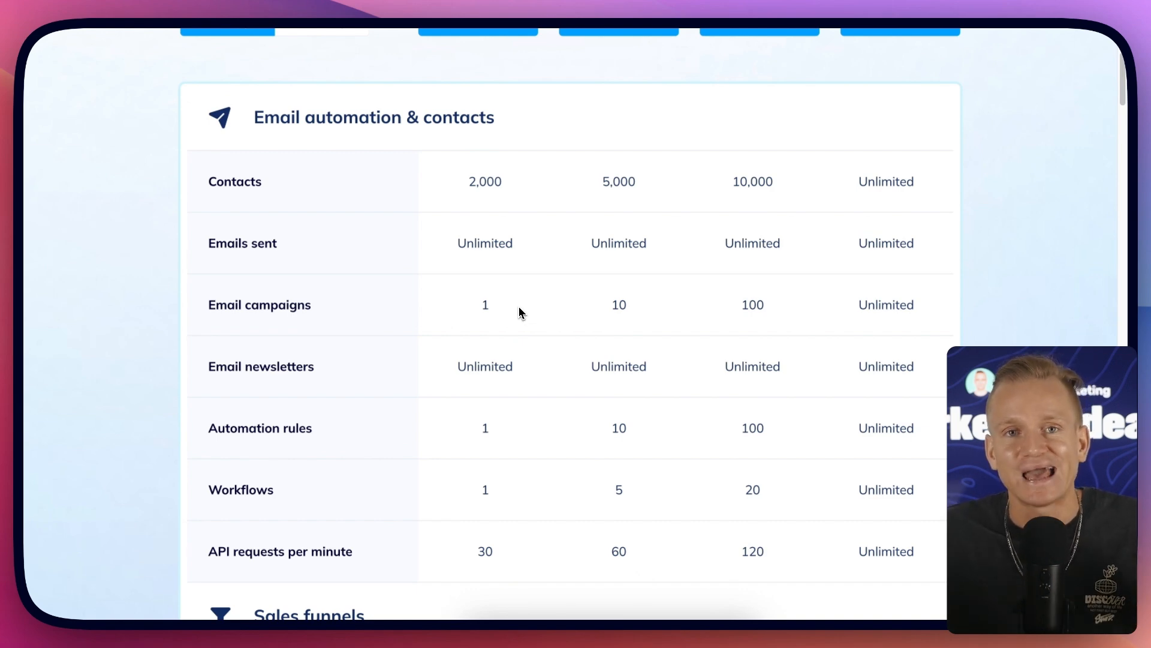
pyautogui.scroll(4, 520, 312)
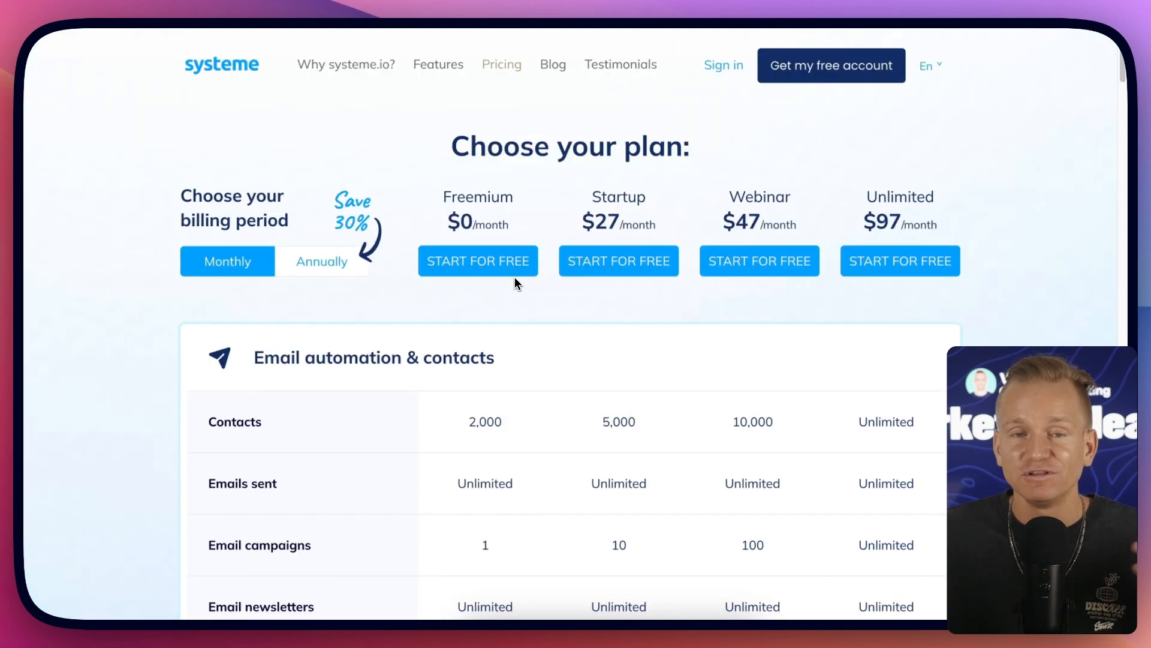